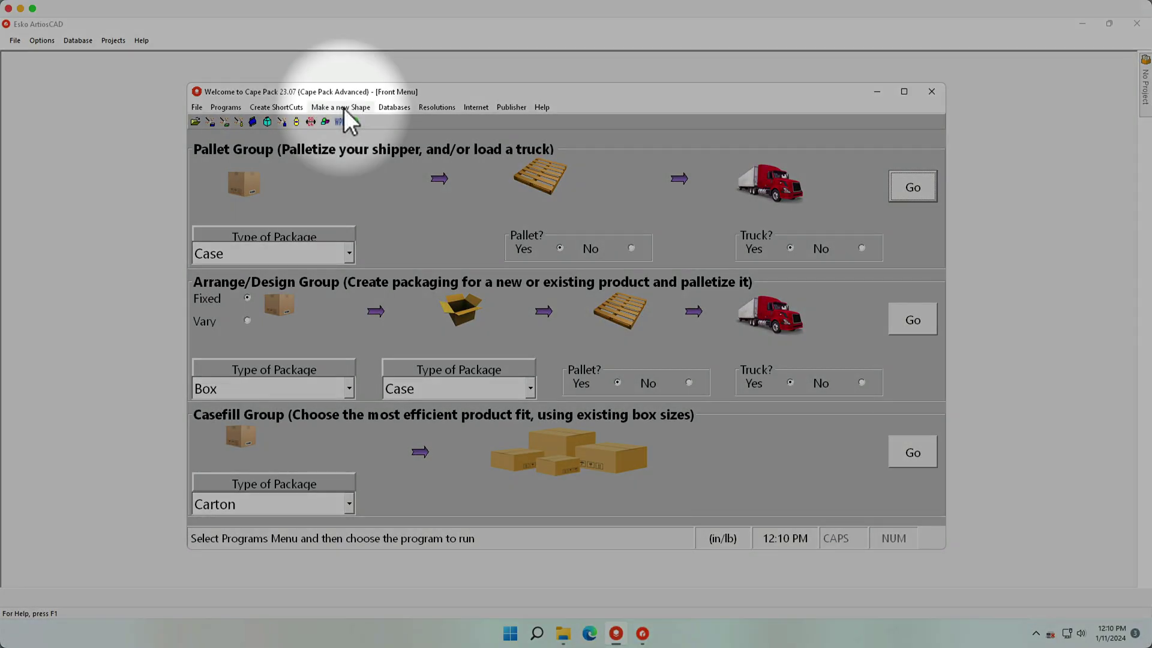
Start a new pallet base and select Open Pallet (Standard Dialog) instead of New Pallet.
{"action": "left_click", "coordinate": [344, 109]}
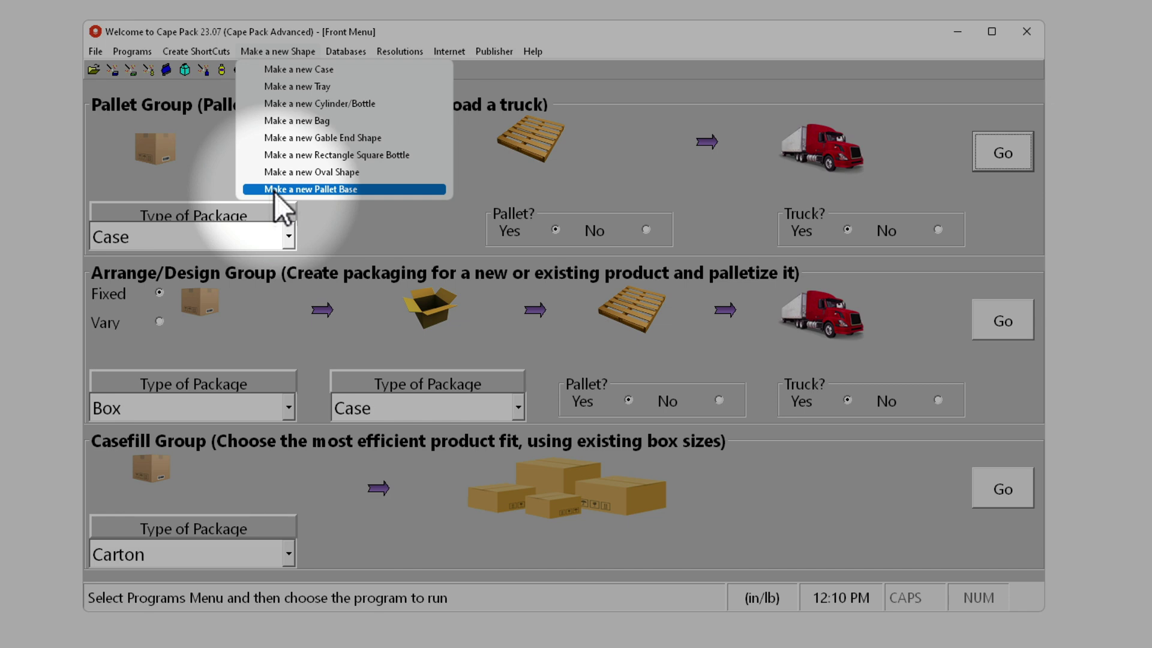
{"action": "left_click", "coordinate": [337, 217]}
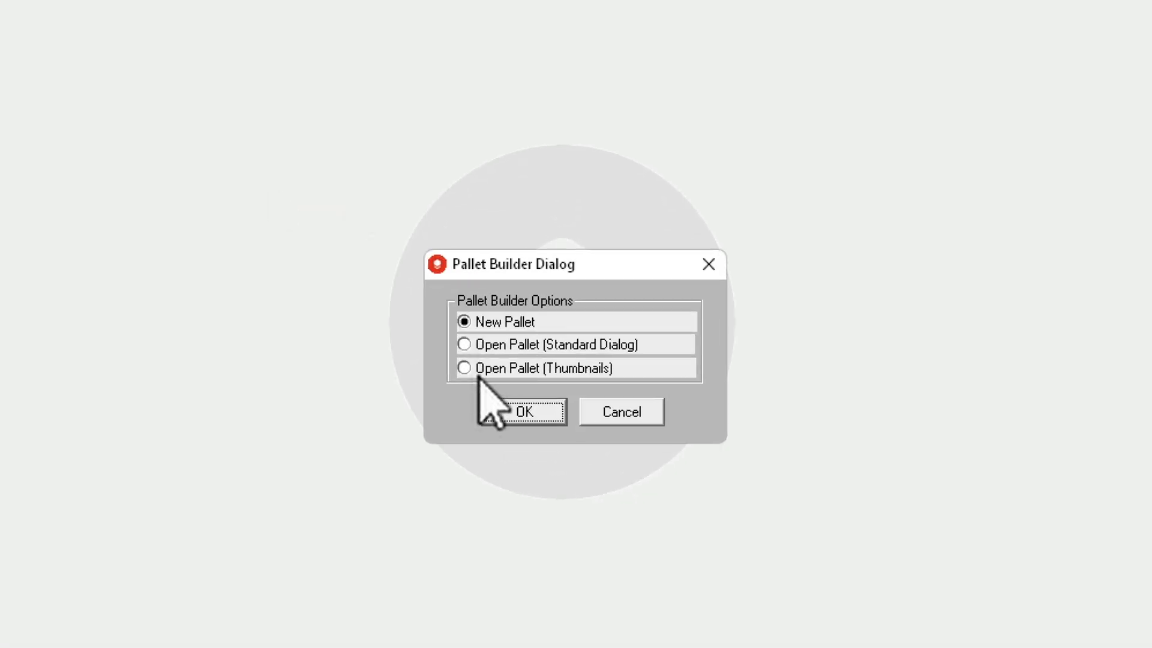
{"action": "left_click", "coordinate": [479, 349]}
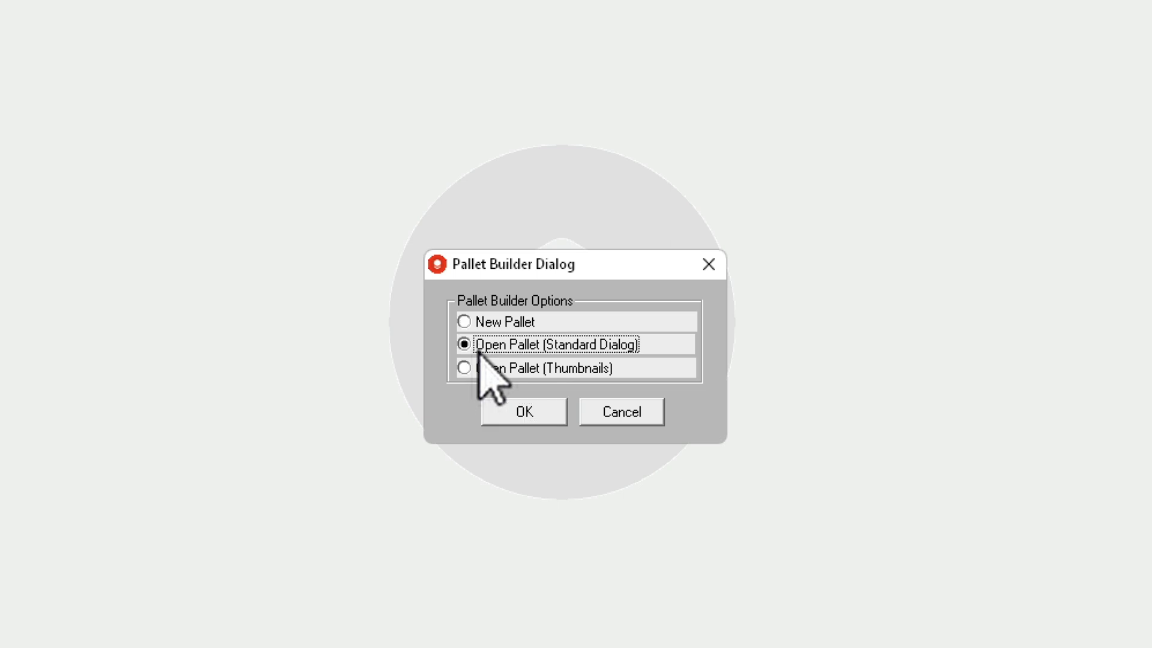
Open the 24X40.PA4 half pallet from the Tutor folder.
{"action": "left_click", "coordinate": [545, 411]}
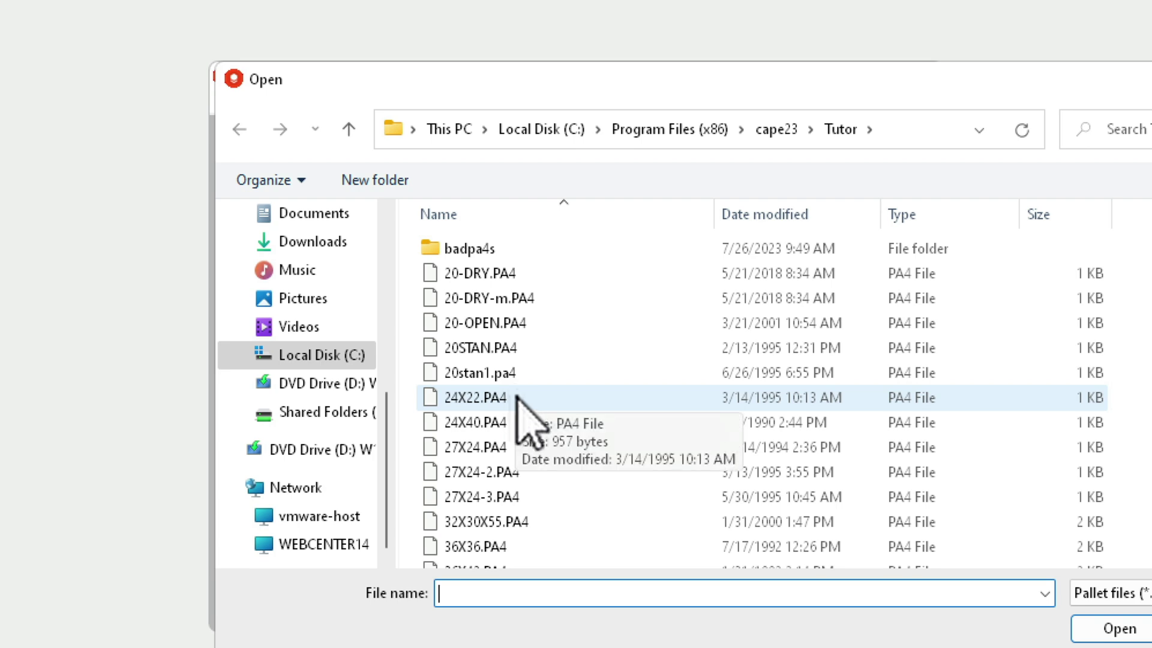
{"action": "left_click", "coordinate": [518, 422]}
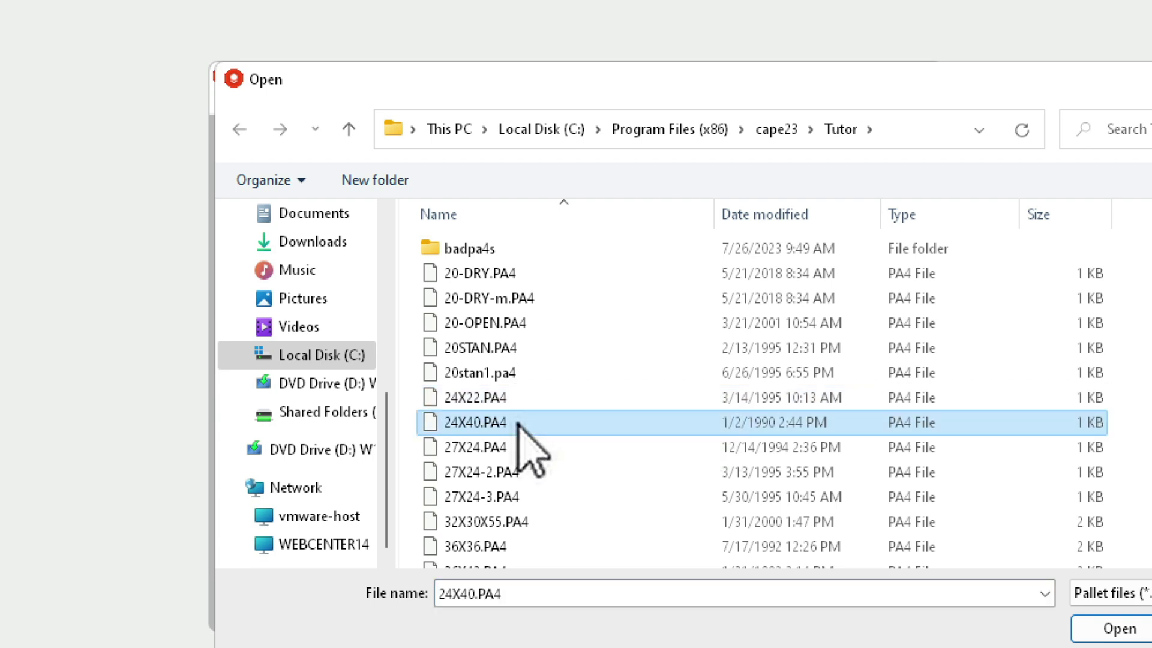
{"action": "left_click", "coordinate": [1095, 630]}
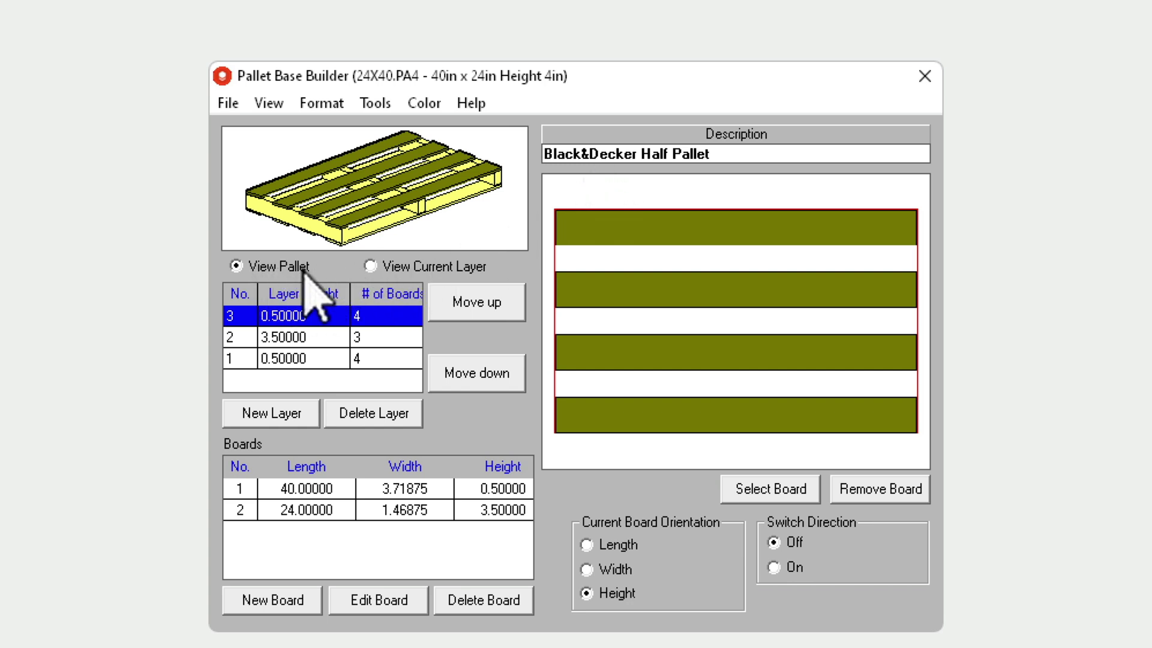
{"action": "left_click", "coordinate": [384, 268]}
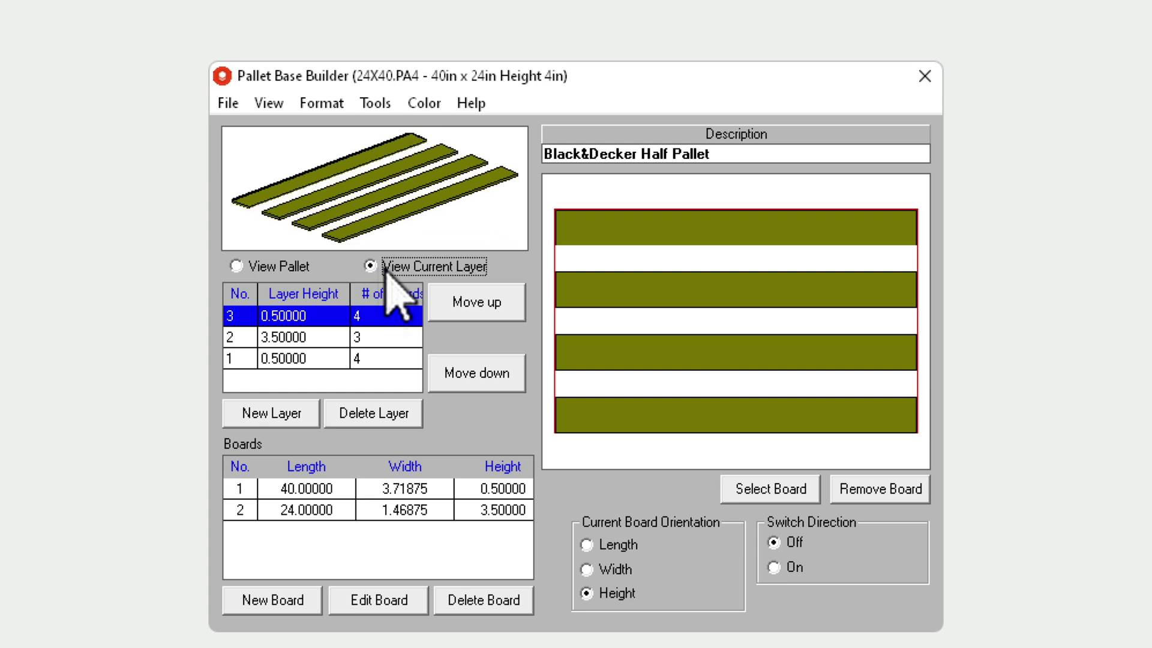
{"action": "left_click", "coordinate": [324, 338]}
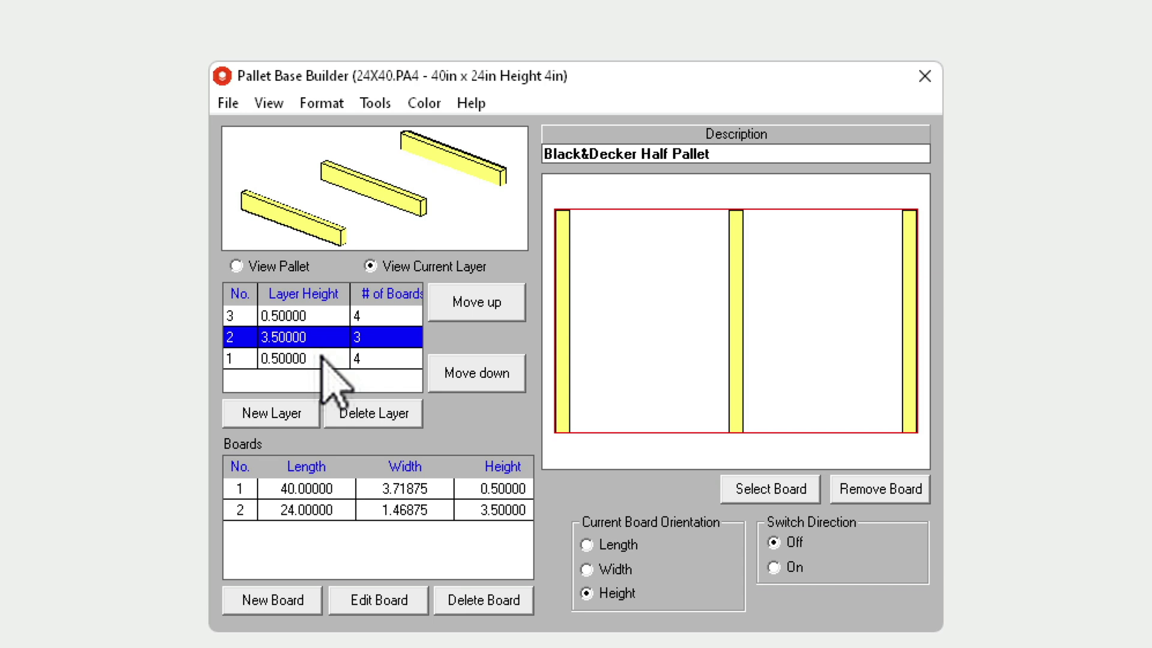
{"action": "left_click", "coordinate": [323, 358]}
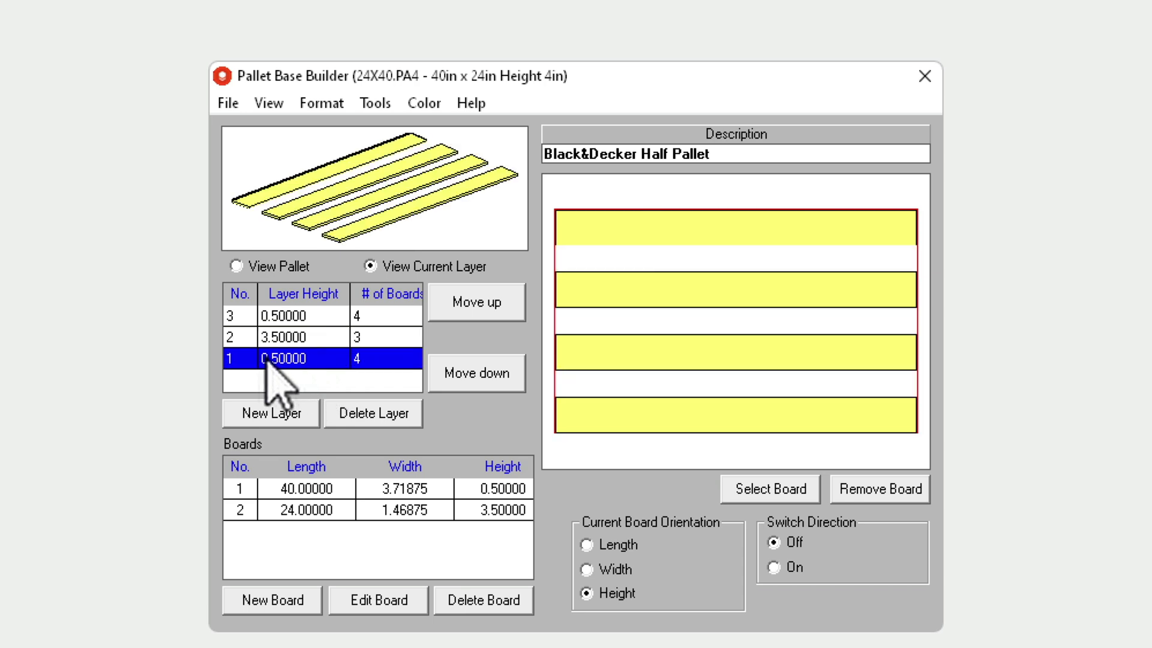
{"action": "left_click", "coordinate": [240, 338]}
{"action": "left_click", "coordinate": [243, 317]}
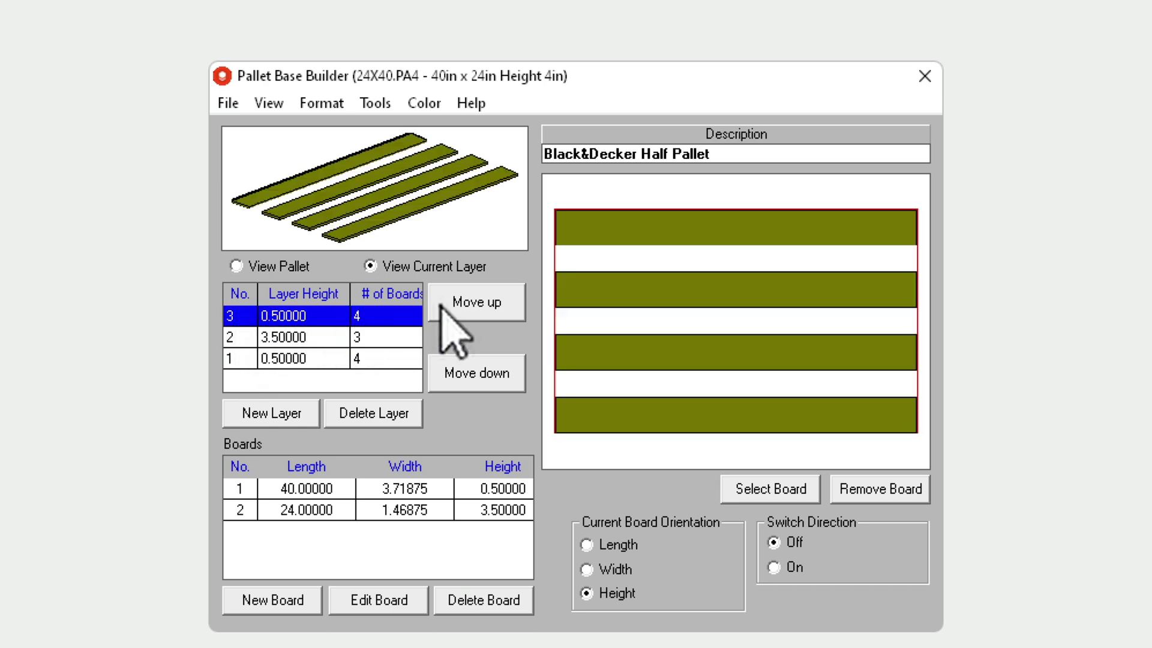
{"action": "left_click", "coordinate": [265, 270]}
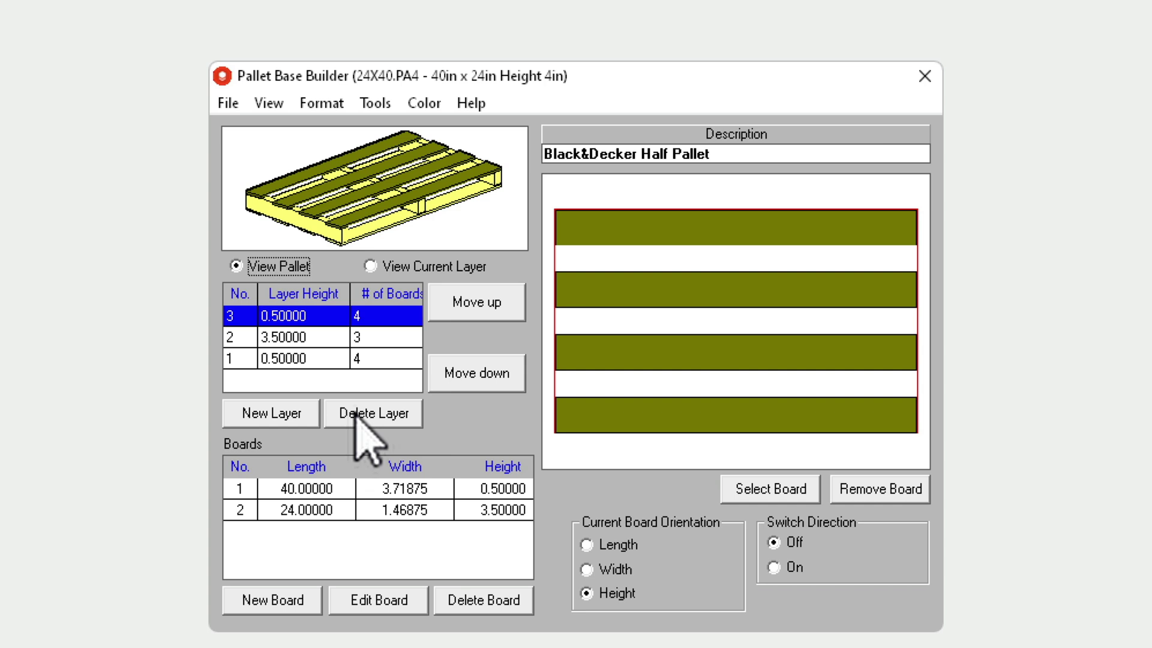
{"action": "left_click", "coordinate": [393, 489]}
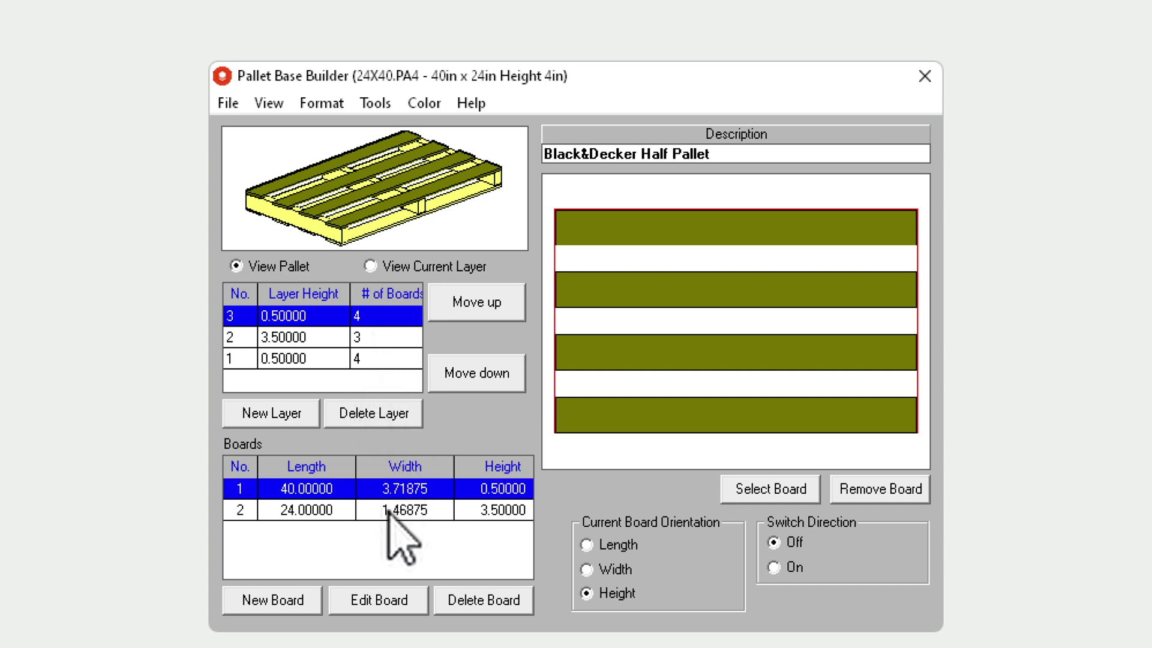
{"action": "left_click", "coordinate": [389, 511]}
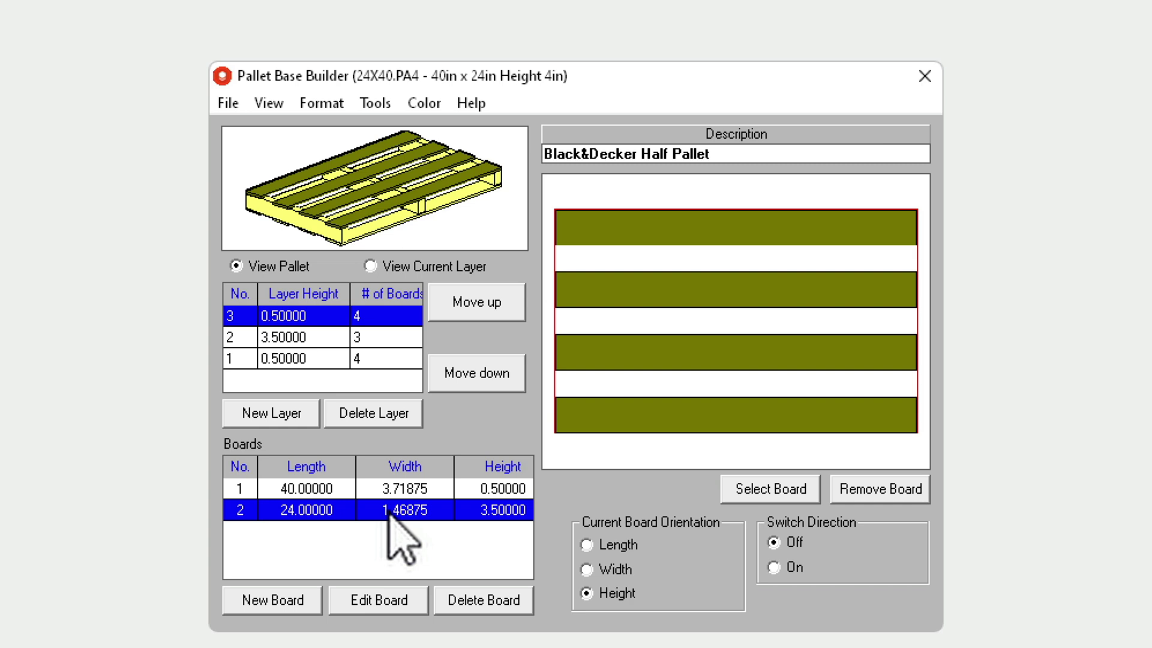
{"action": "left_click", "coordinate": [392, 489]}
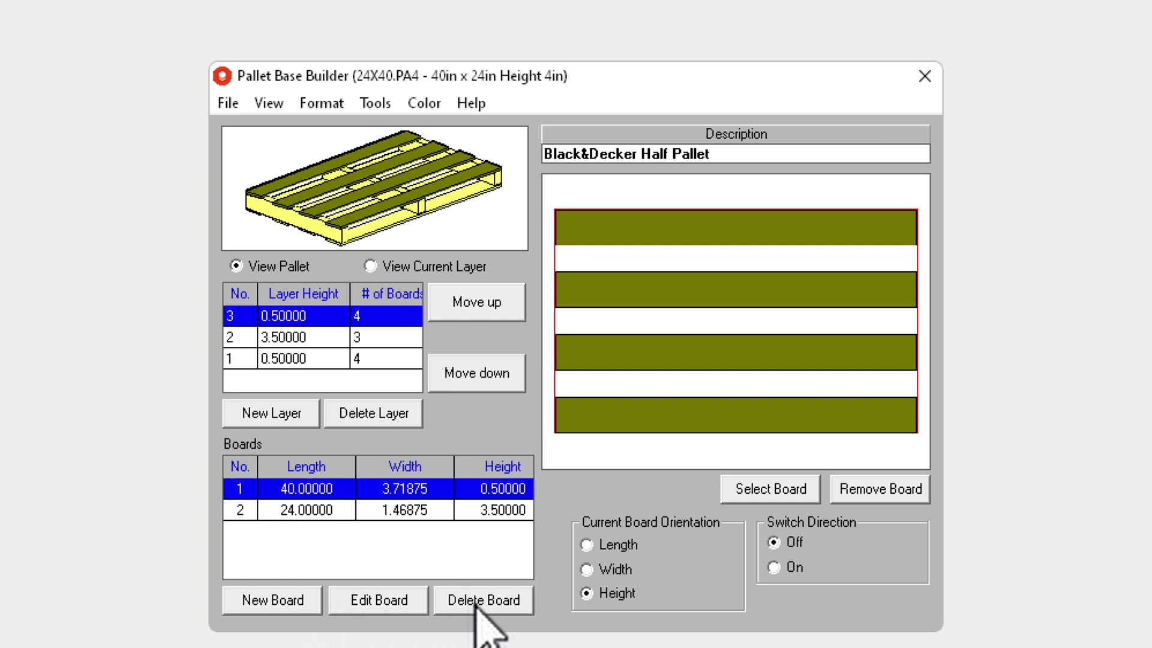
Since board 1 is in use, create a third board type of 40 x 4 x 0.5 inches.
{"action": "left_click", "coordinate": [411, 601]}
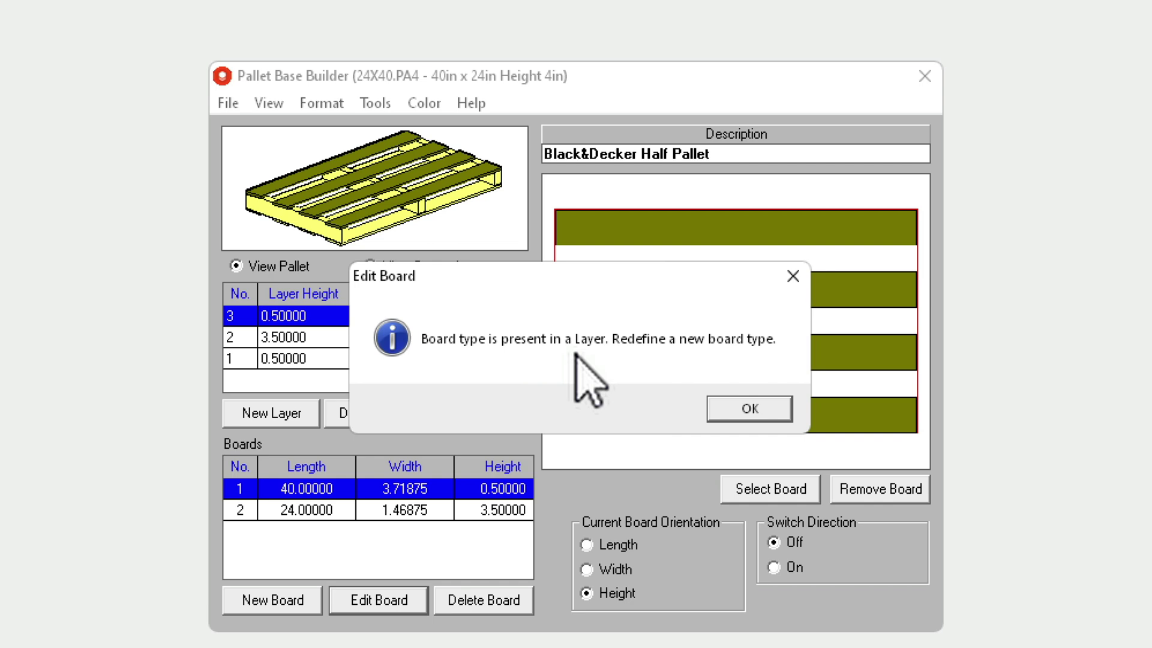
{"action": "left_click", "coordinate": [740, 417]}
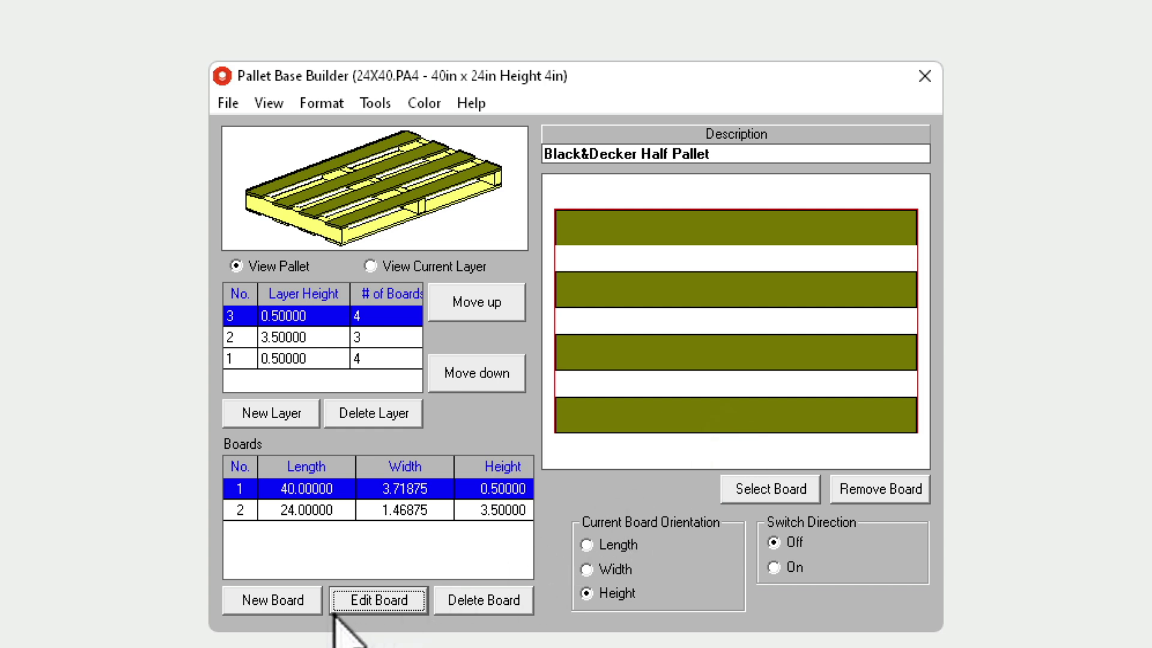
{"action": "left_click", "coordinate": [290, 600]}
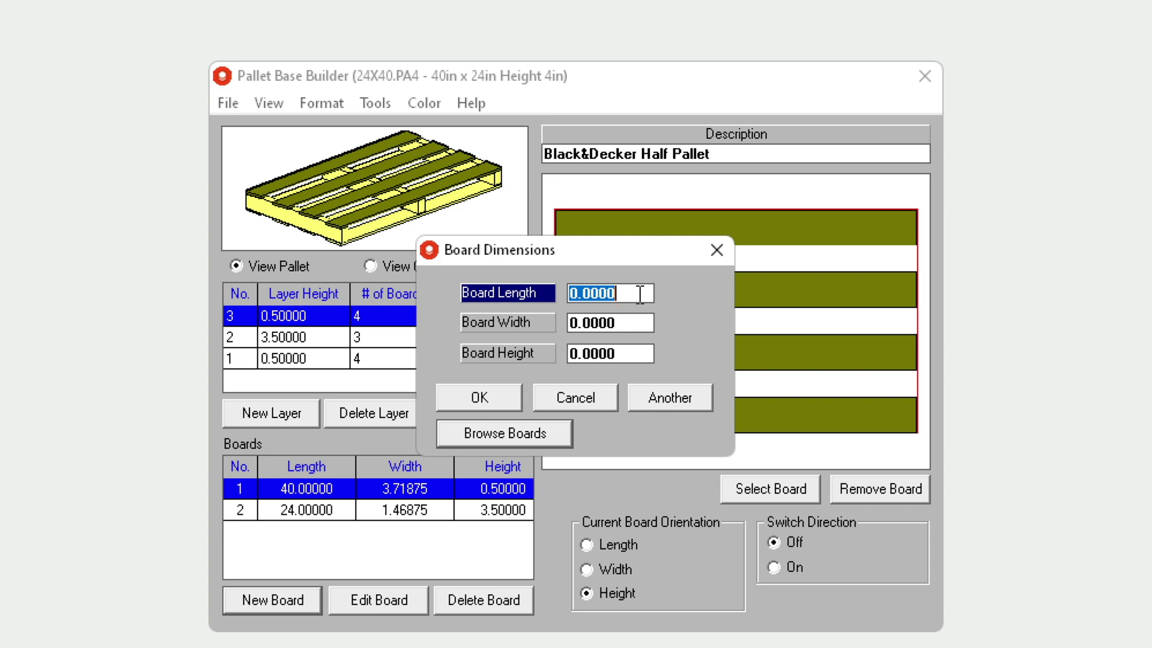
{"action": "type", "text": "40"}
{"action": "key", "text": "Tab"}
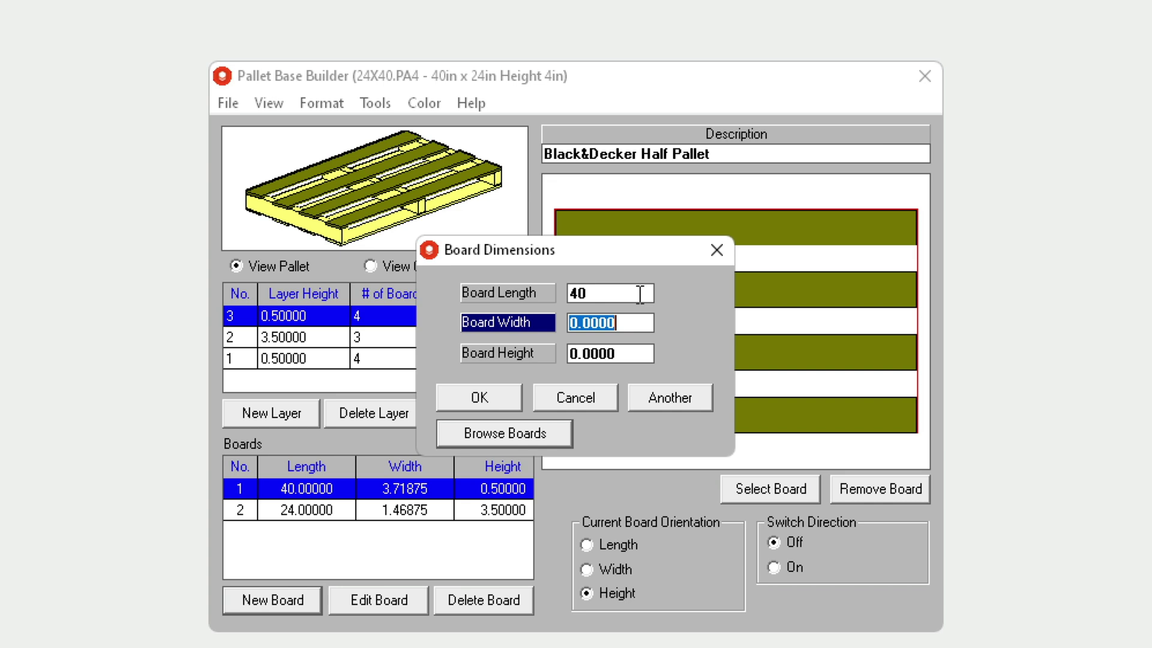
{"action": "type", "text": "4"}
{"action": "key", "text": "Tab"}
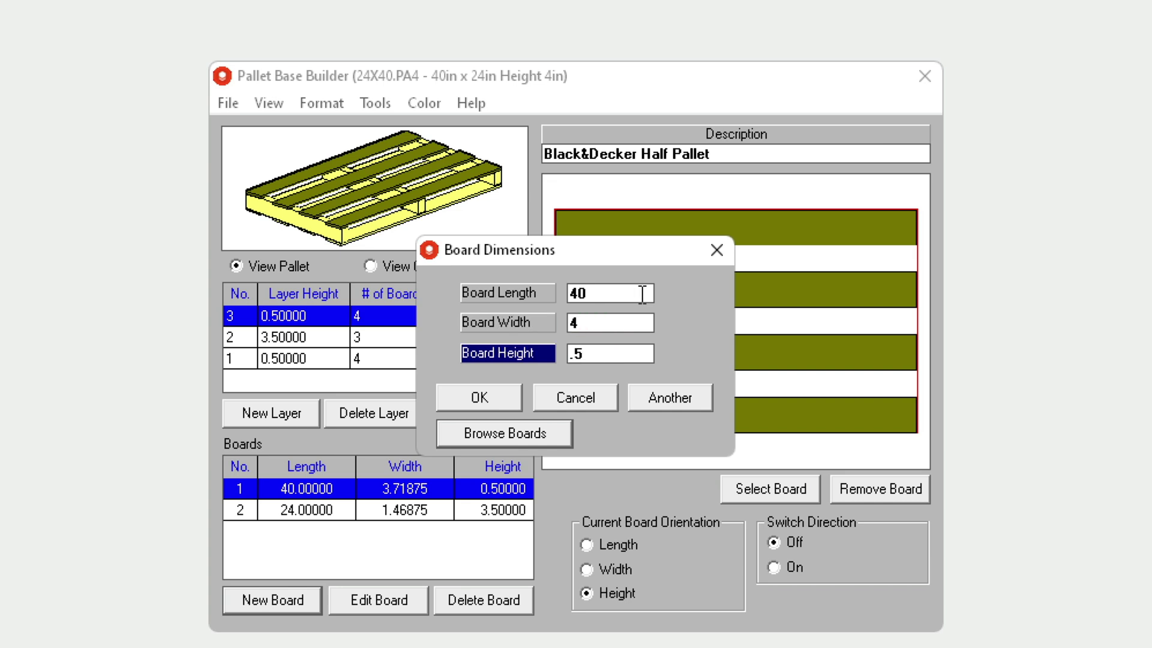
{"action": "left_click", "coordinate": [476, 401]}
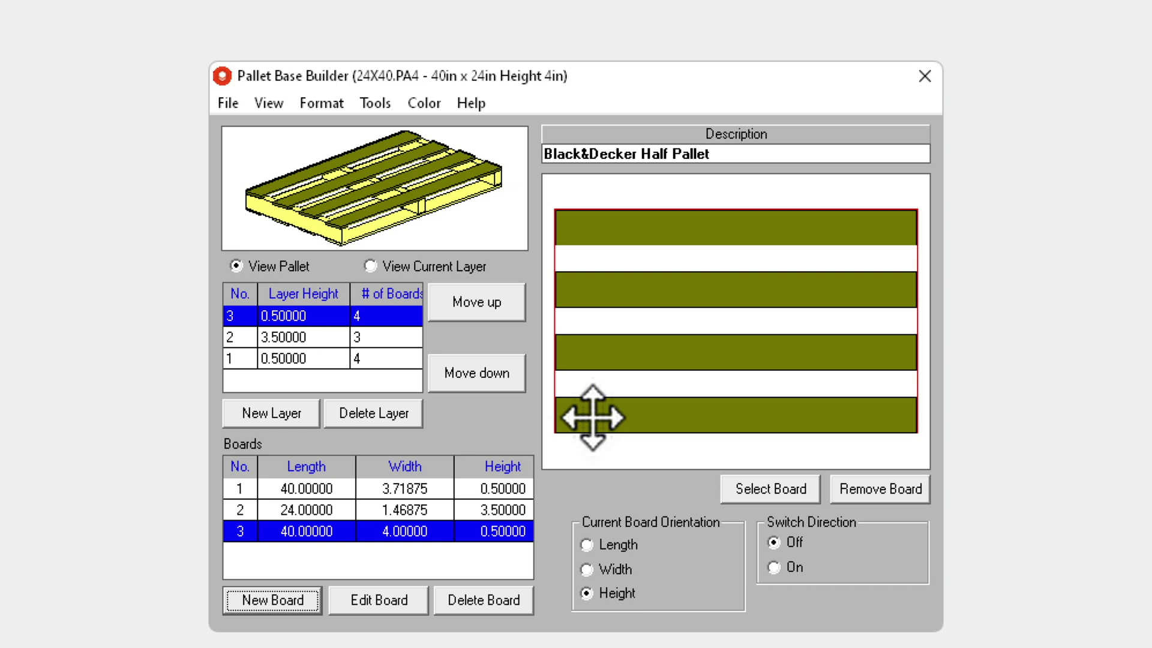
Move layer 3's bottom deck board flush to the pallet edge, then select all layer 3 boards.
{"action": "left_click", "coordinate": [593, 418]}
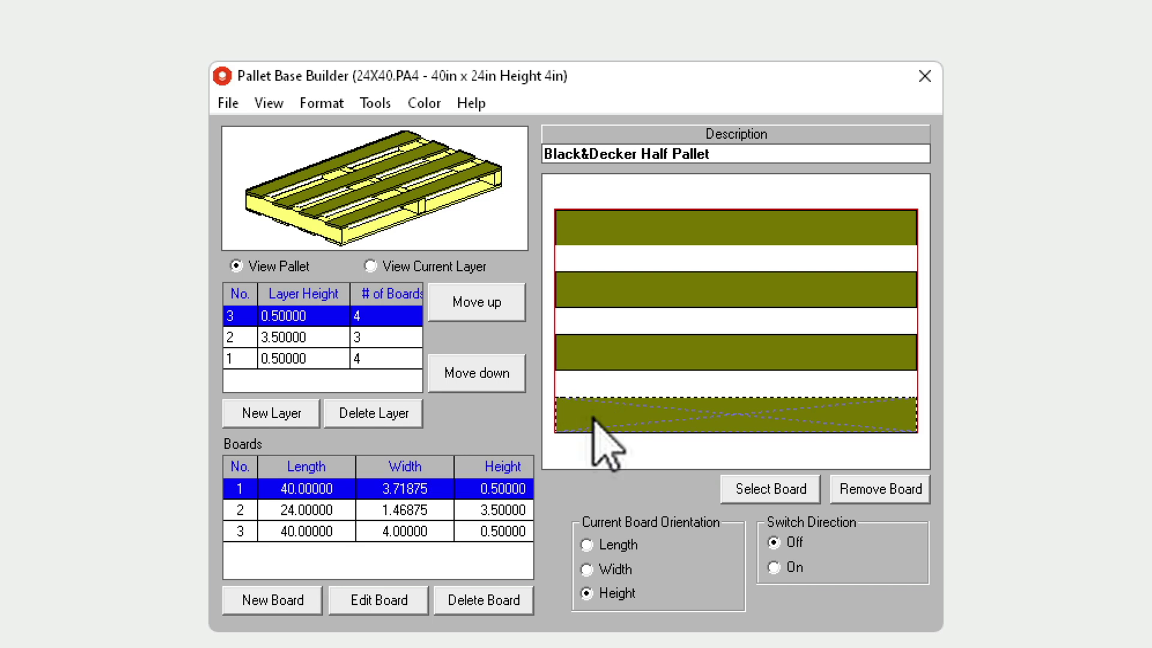
{"action": "left_click", "coordinate": [595, 359]}
{"action": "left_click_drag", "start_coordinate": [655, 430], "coordinate": [654, 398]}
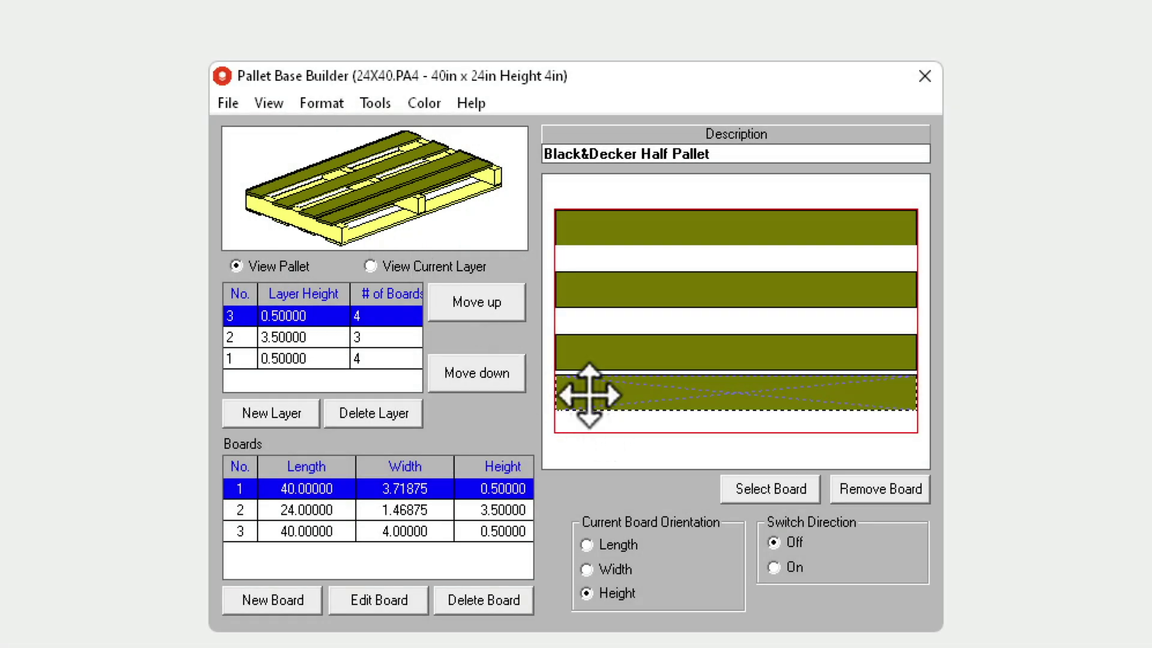
{"action": "left_click_drag", "start_coordinate": [589, 395], "coordinate": [591, 420]}
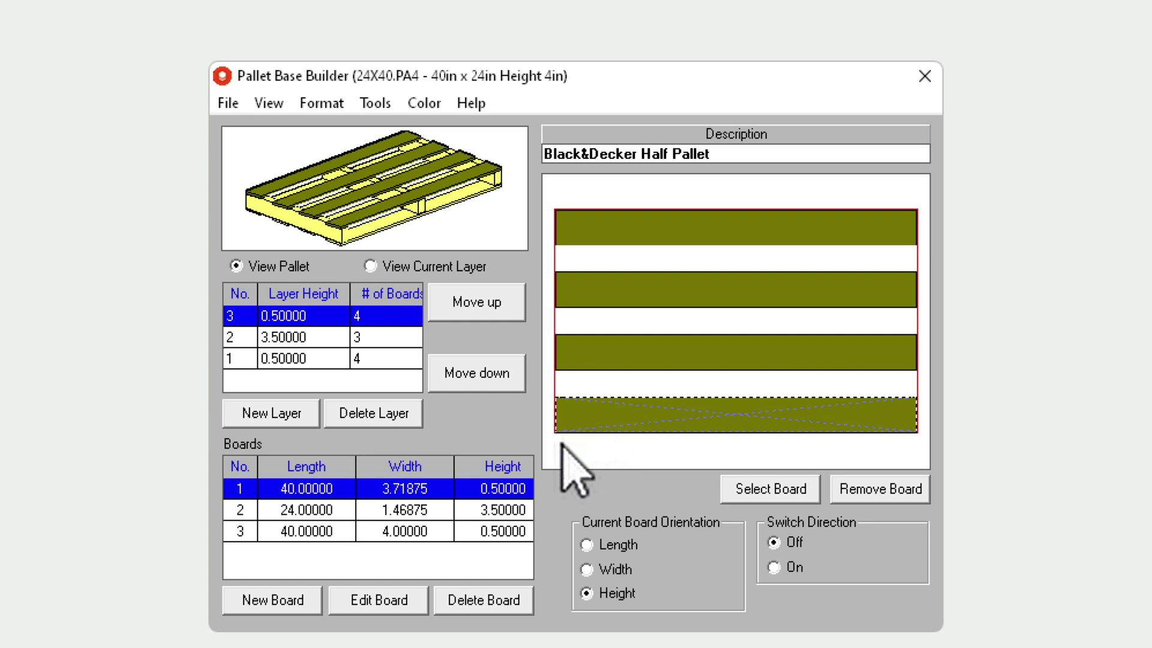
{"action": "left_click_drag", "start_coordinate": [557, 444], "coordinate": [629, 202]}
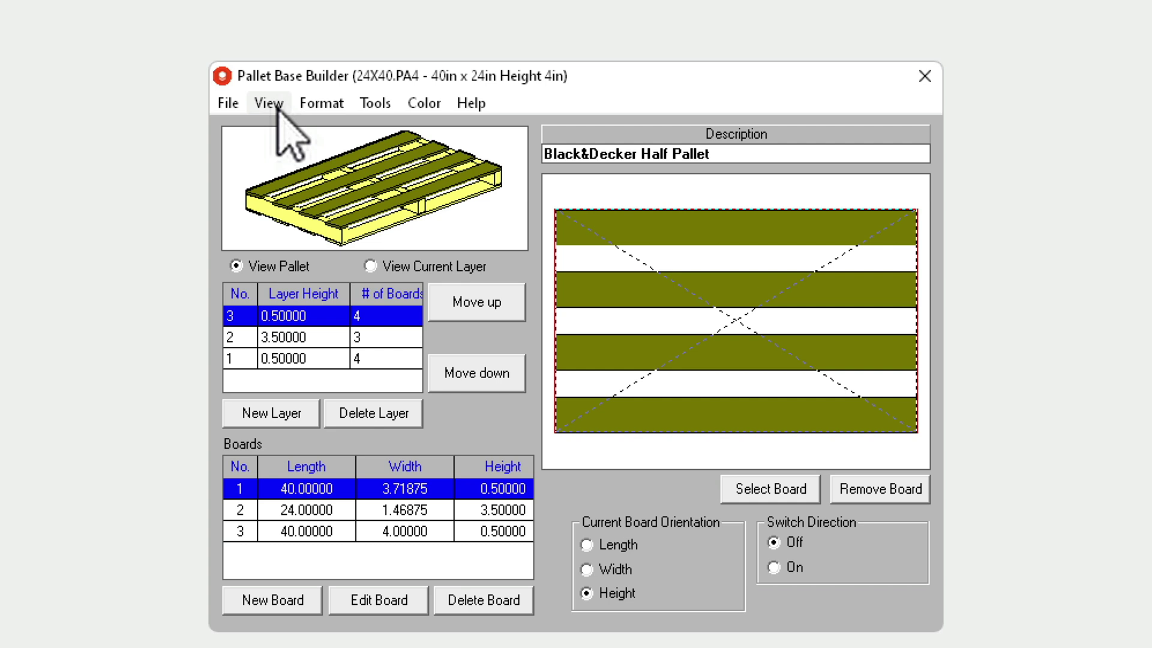
{"action": "left_click", "coordinate": [363, 106]}
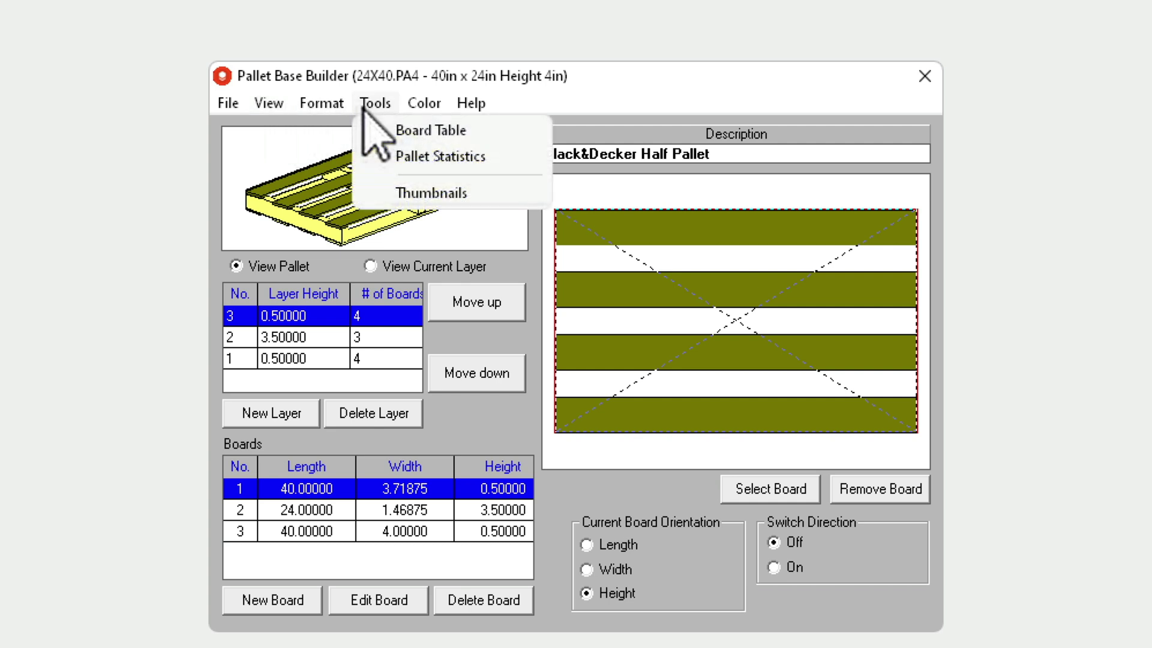
{"action": "mouse_move", "coordinate": [324, 103]}
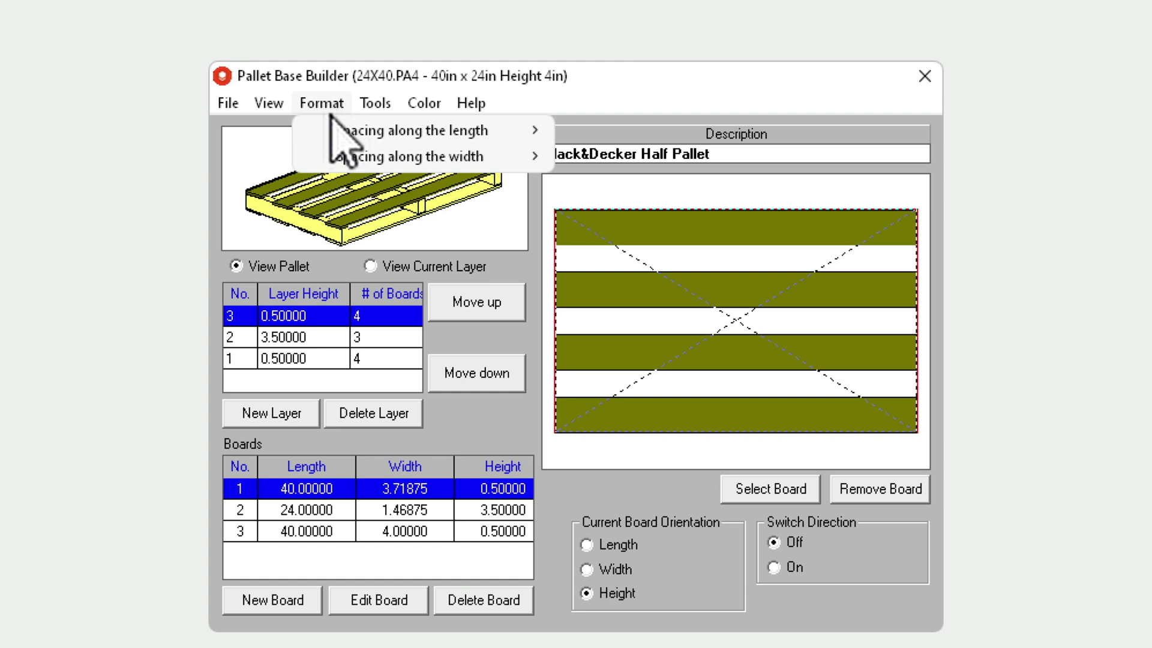
{"action": "mouse_move", "coordinate": [334, 134]}
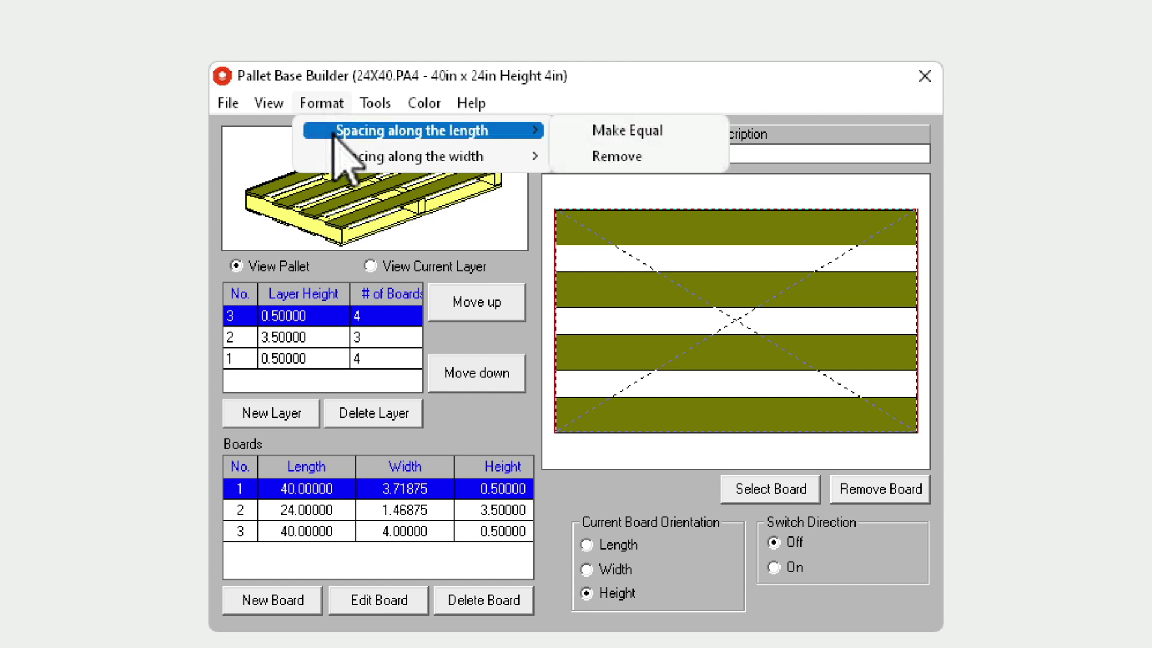
{"action": "mouse_move", "coordinate": [335, 161]}
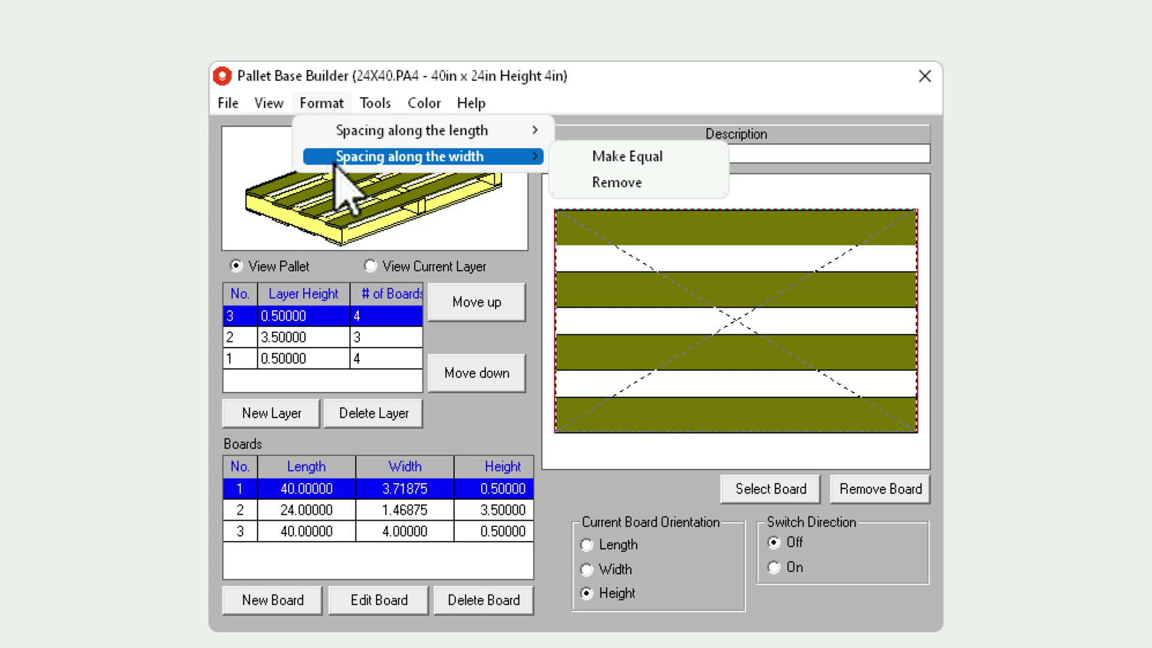
{"action": "mouse_move", "coordinate": [362, 104]}
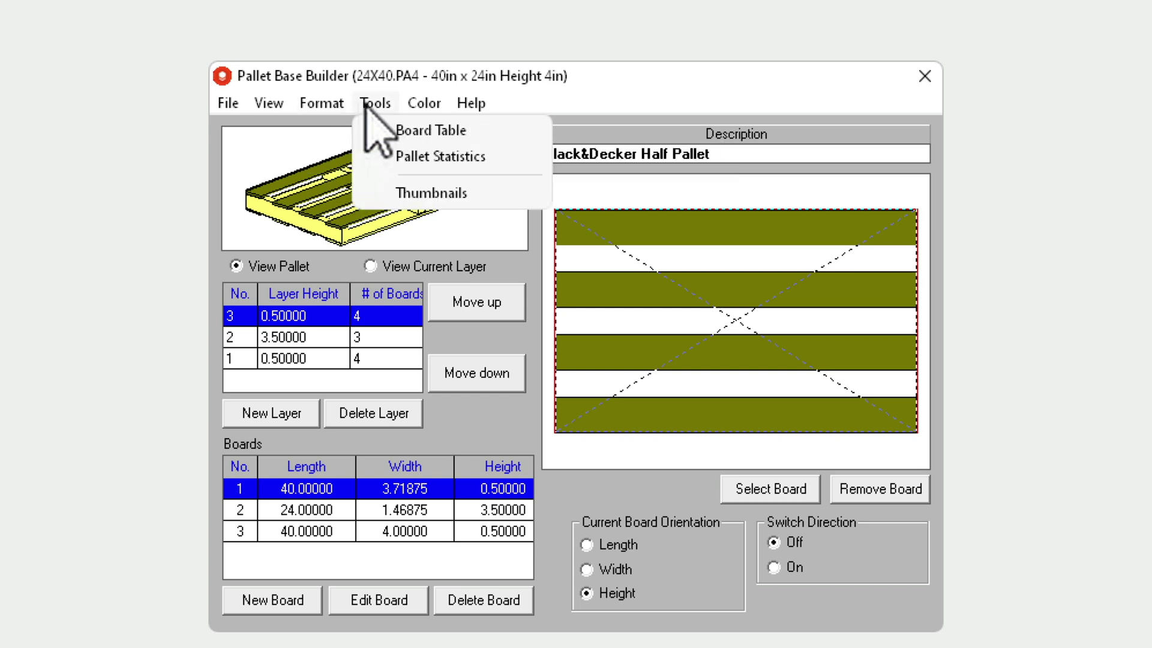
{"action": "left_click", "coordinate": [377, 153]}
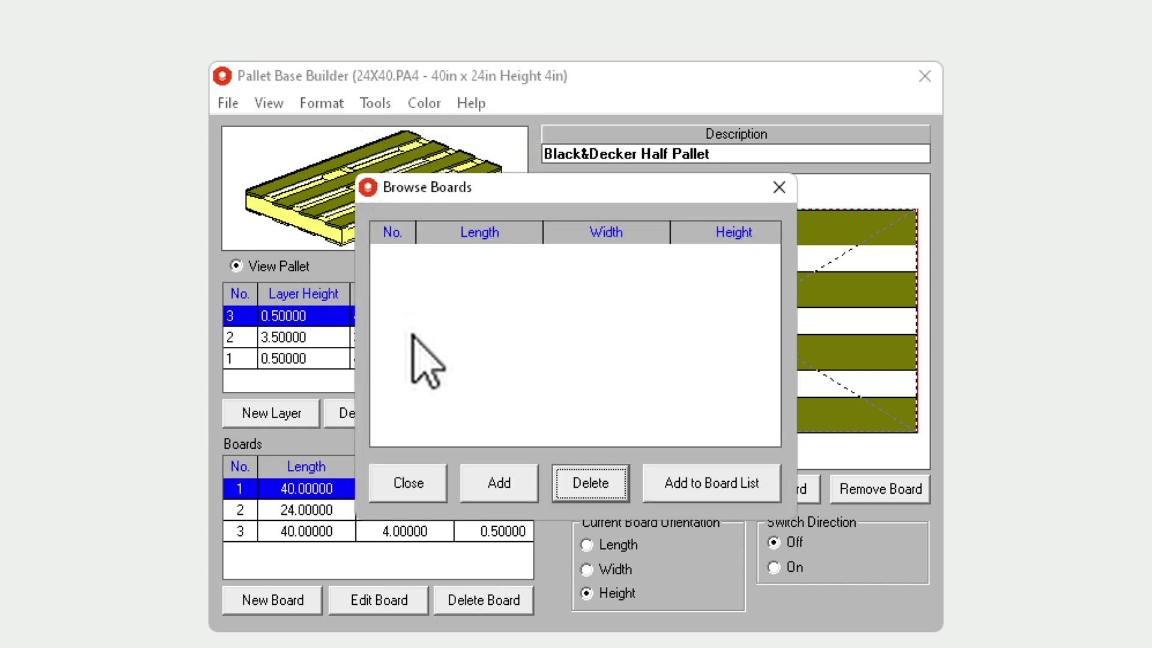
{"action": "left_click", "coordinate": [517, 474]}
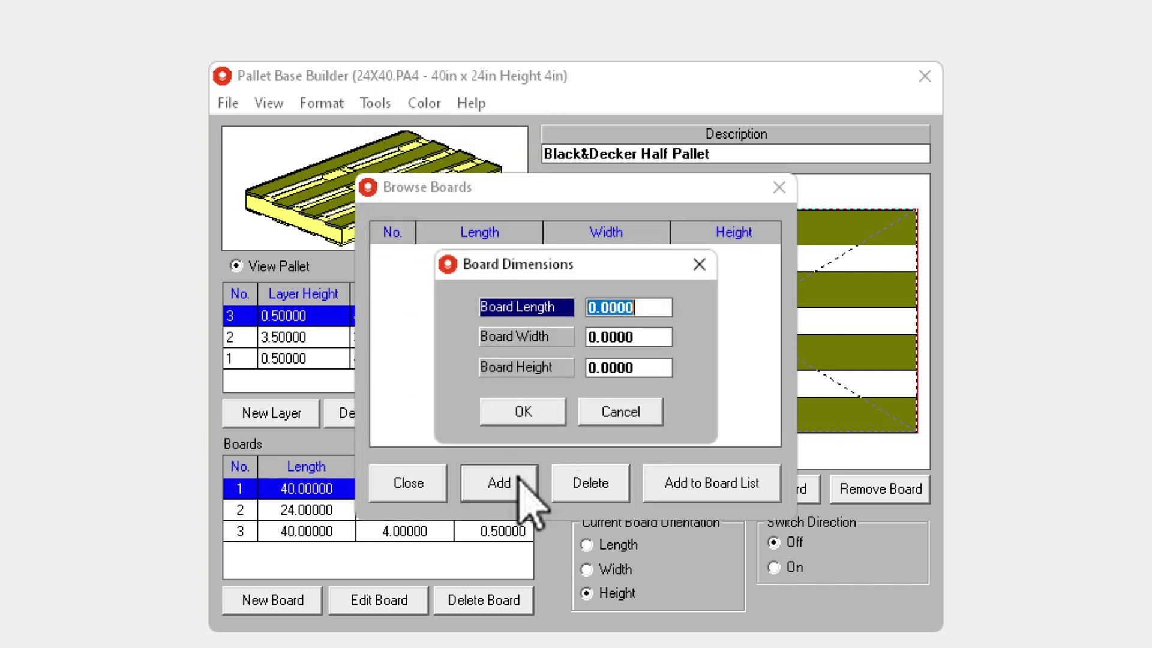
{"action": "left_click", "coordinate": [601, 414]}
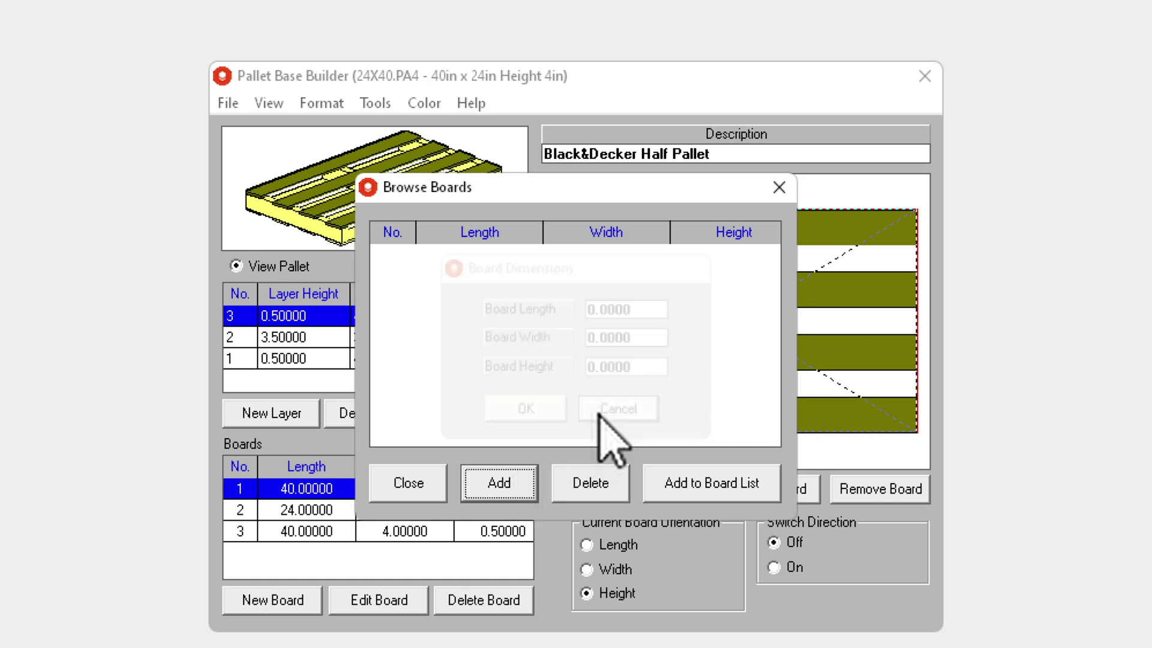
{"action": "left_click", "coordinate": [780, 187]}
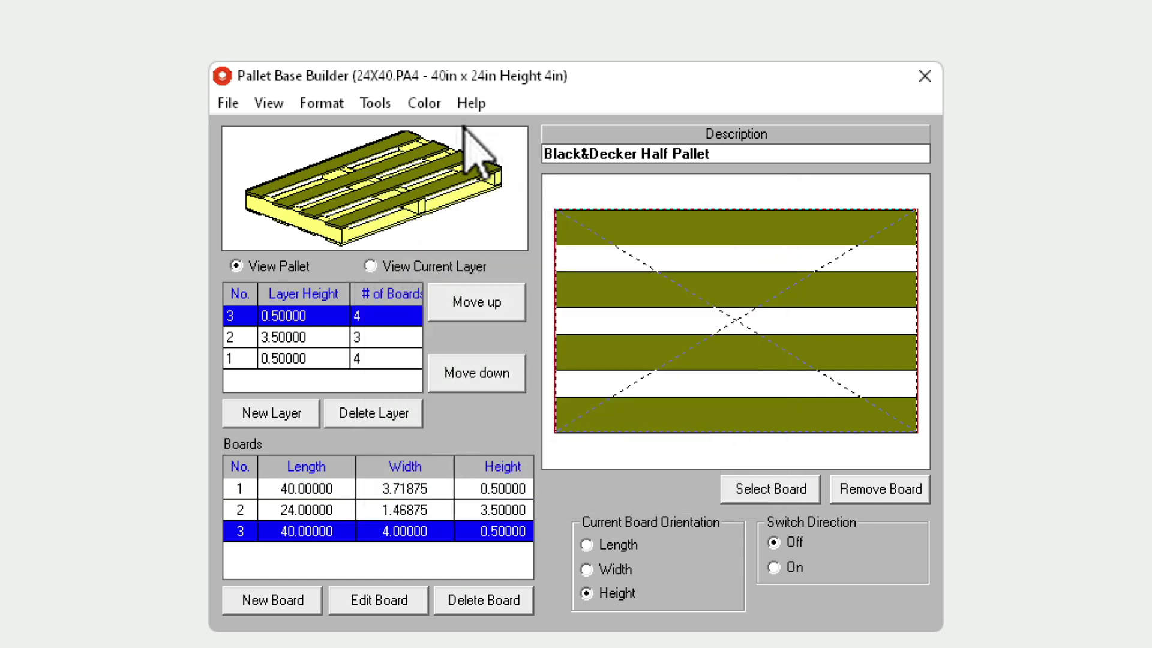
{"action": "left_click", "coordinate": [375, 103]}
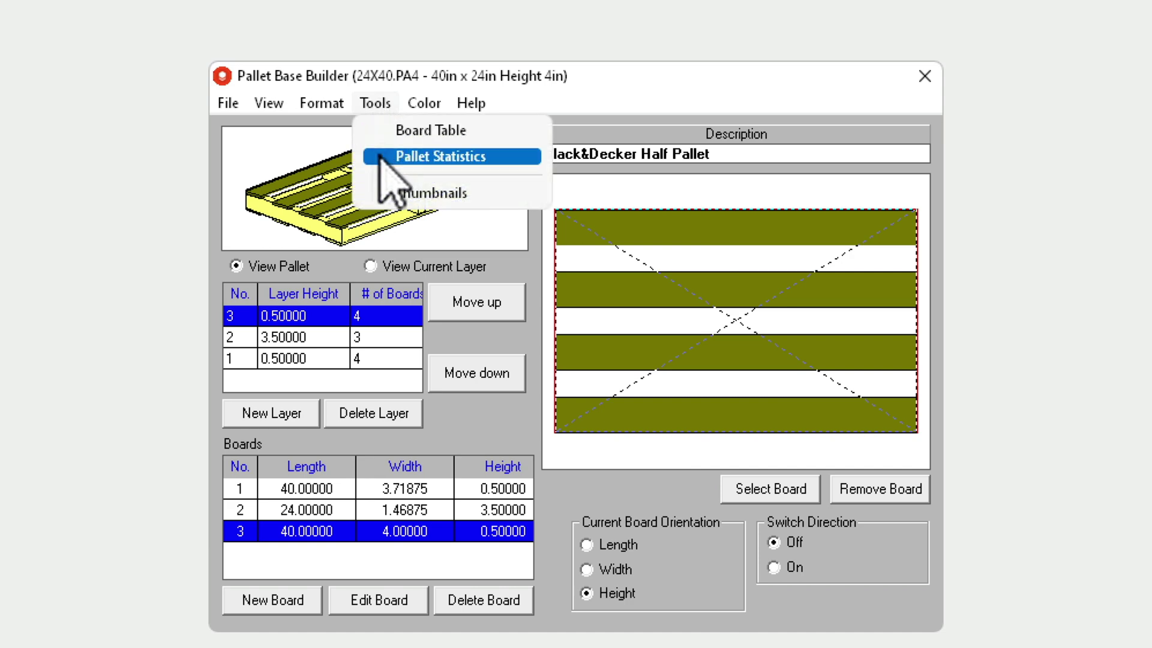
{"action": "left_click", "coordinate": [382, 156]}
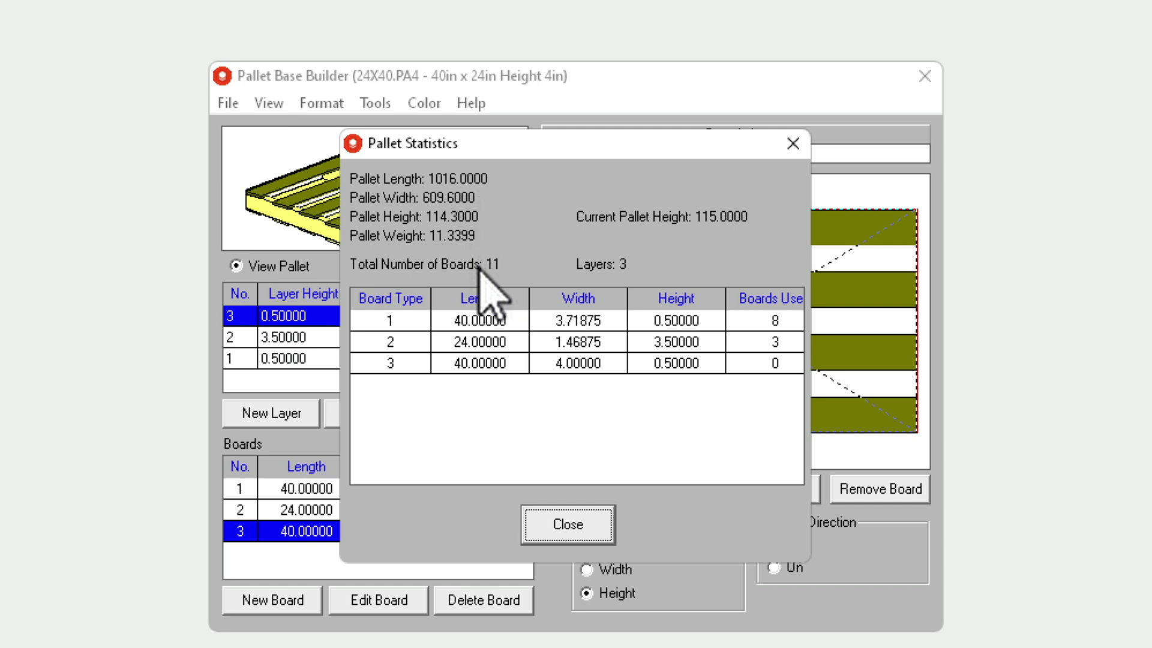
{"action": "left_click", "coordinate": [548, 523]}
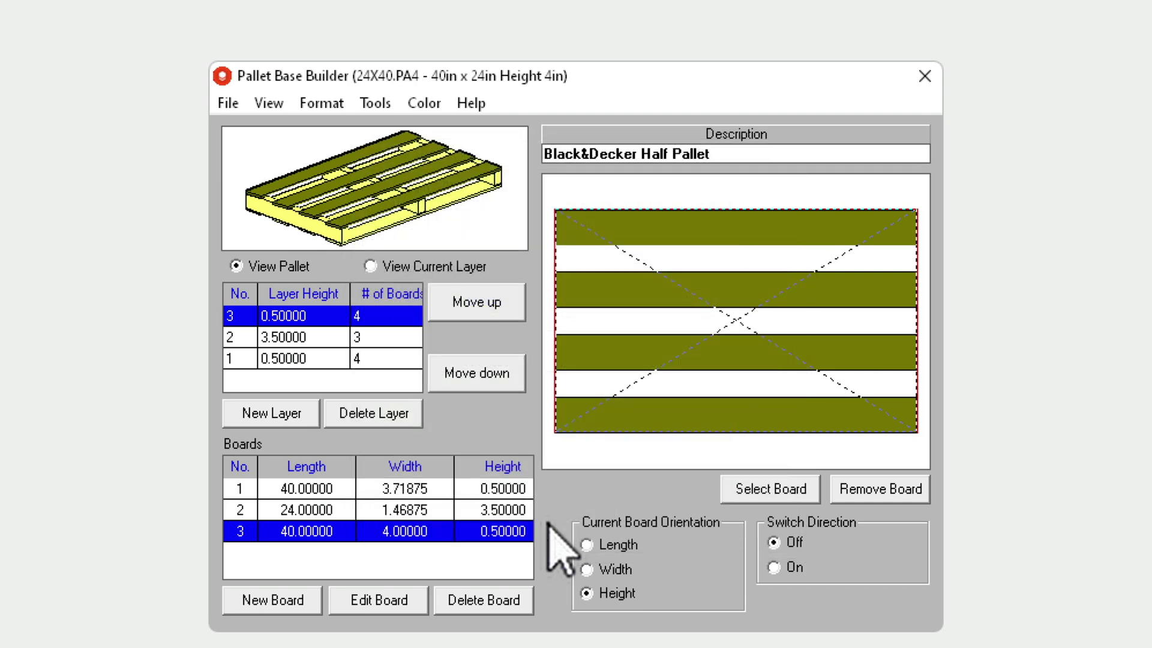
Delete the unused 40 x 4 x 0.5 in board type.
{"action": "left_click", "coordinate": [468, 600]}
{"action": "left_click", "coordinate": [632, 411]}
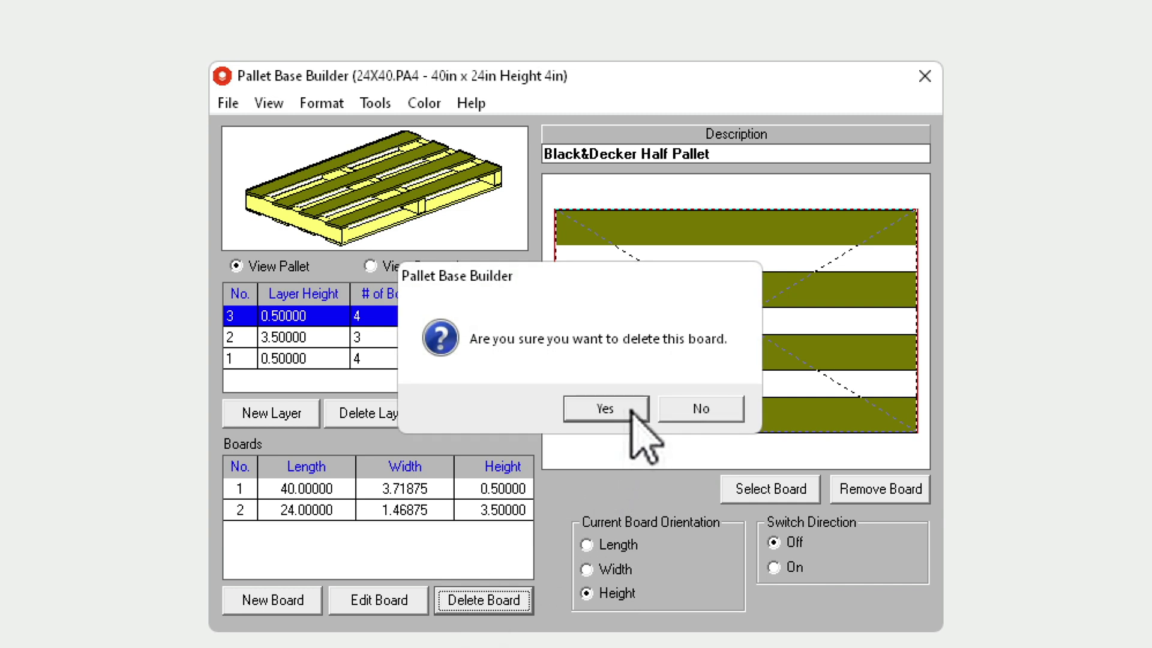
{"action": "left_click", "coordinate": [510, 509]}
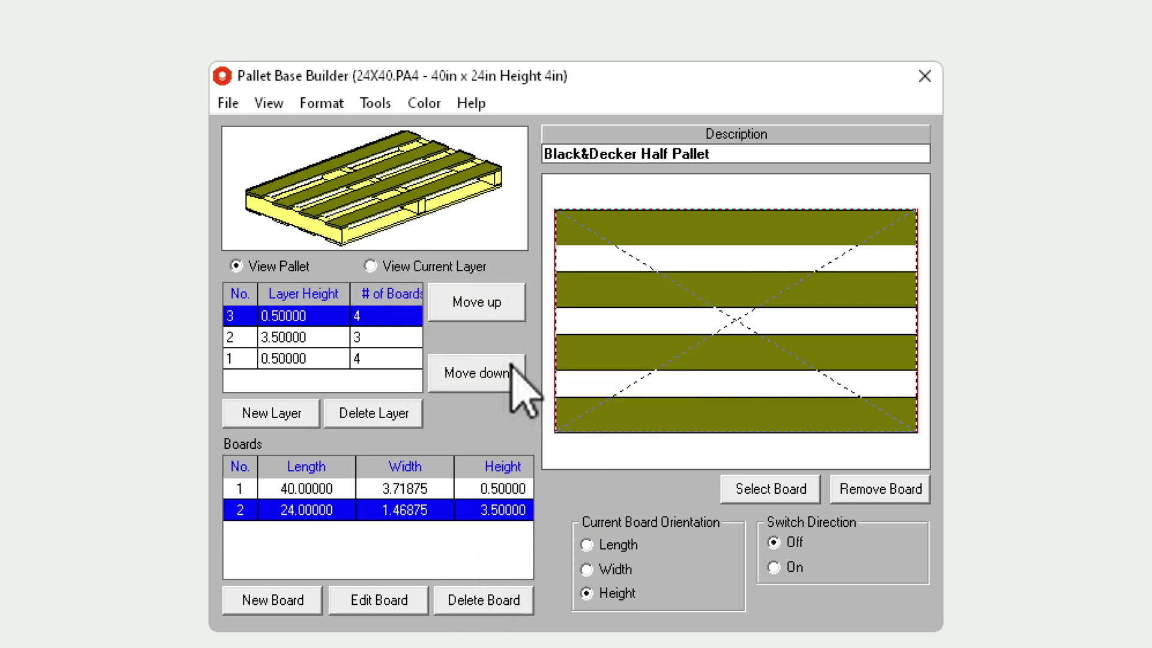
Replace 'Black&Decker' at the start of the pallet description with 'Bart'.
{"action": "left_click", "coordinate": [731, 154]}
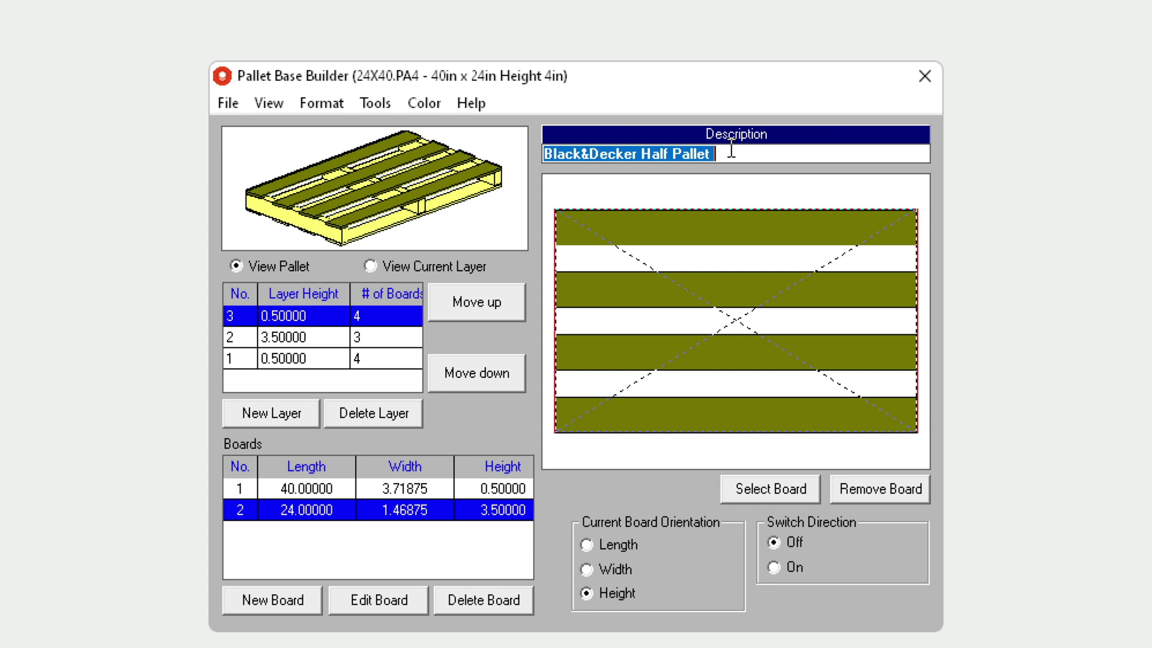
{"action": "left_click", "coordinate": [637, 155]}
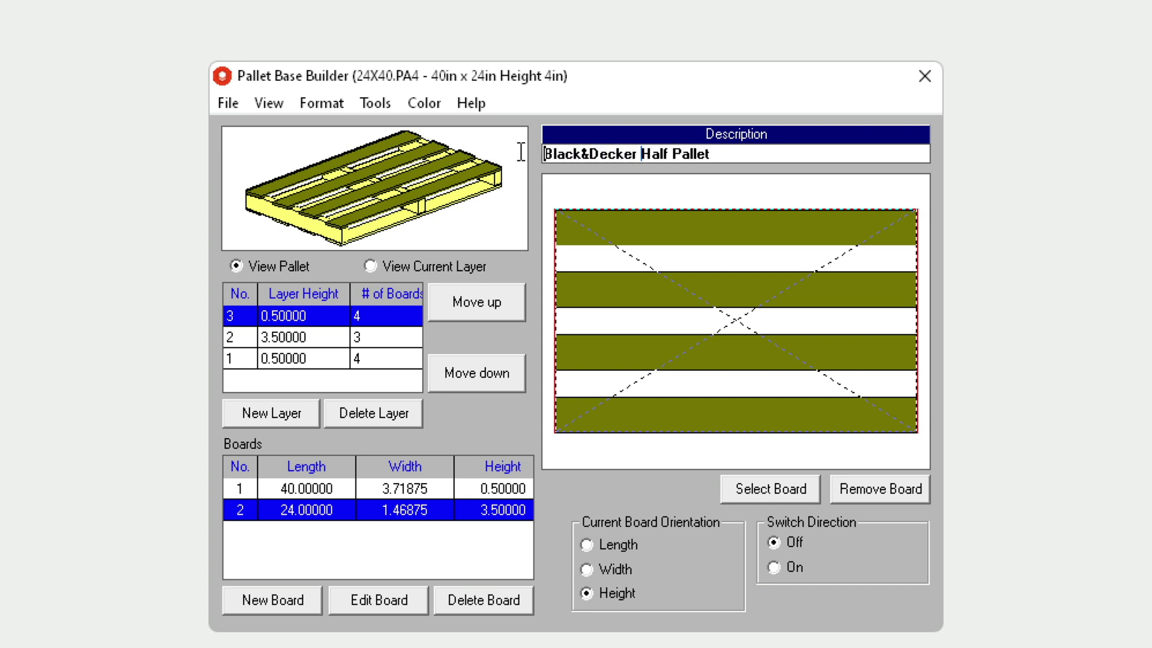
{"action": "left_click_drag", "start_coordinate": [544, 154], "coordinate": [635, 154]}
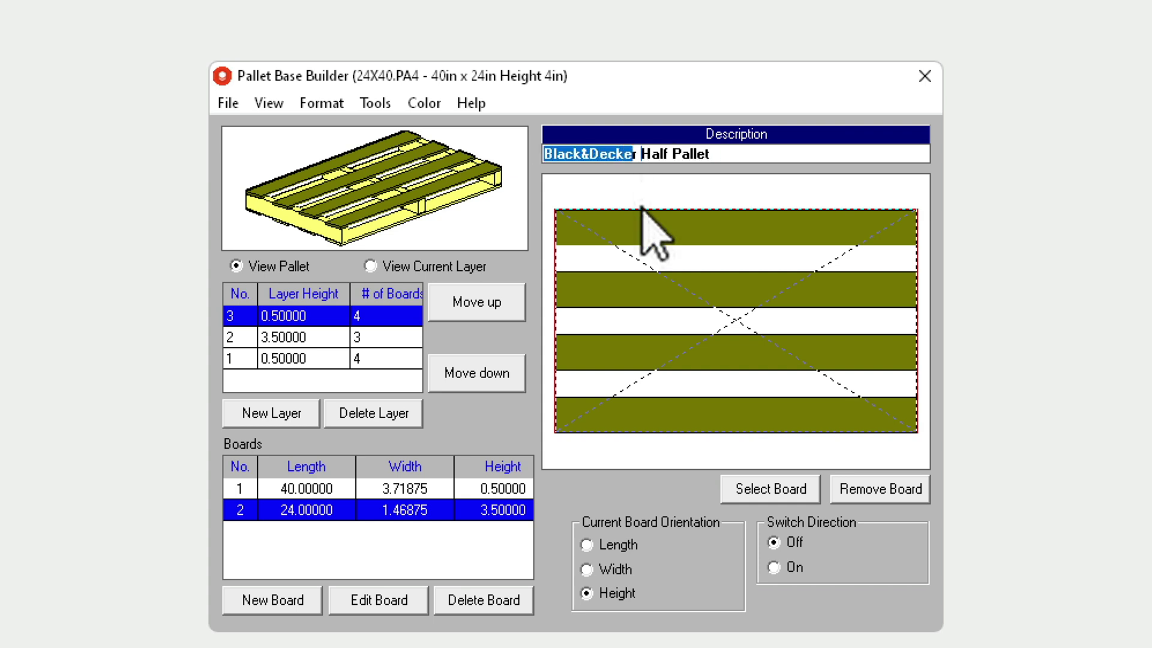
{"action": "type", "text": "Bar"}
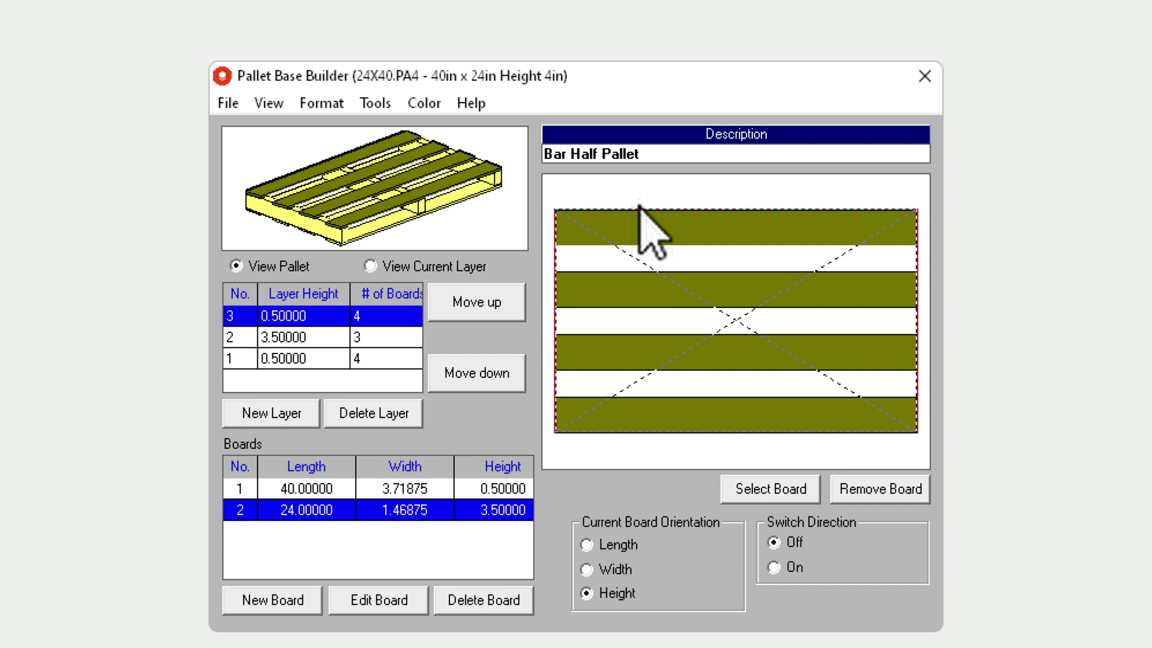
{"action": "type", "text": "t"}
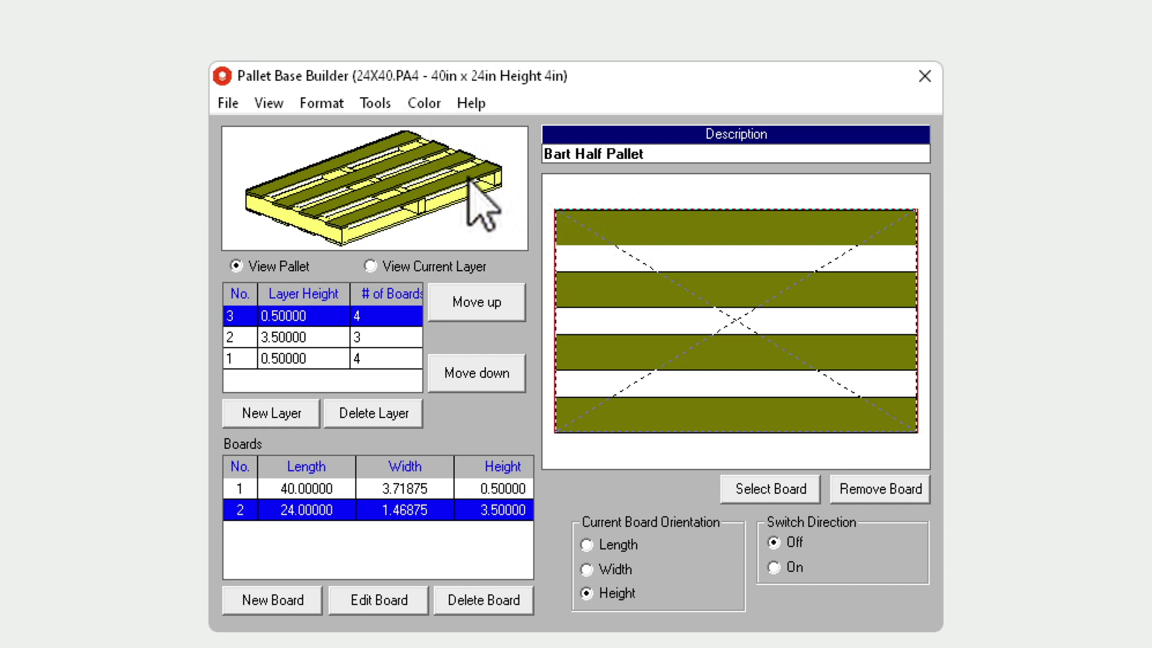
Cancel the pallet Color dialog, leaving the board colours unchanged.
{"action": "left_click", "coordinate": [424, 104]}
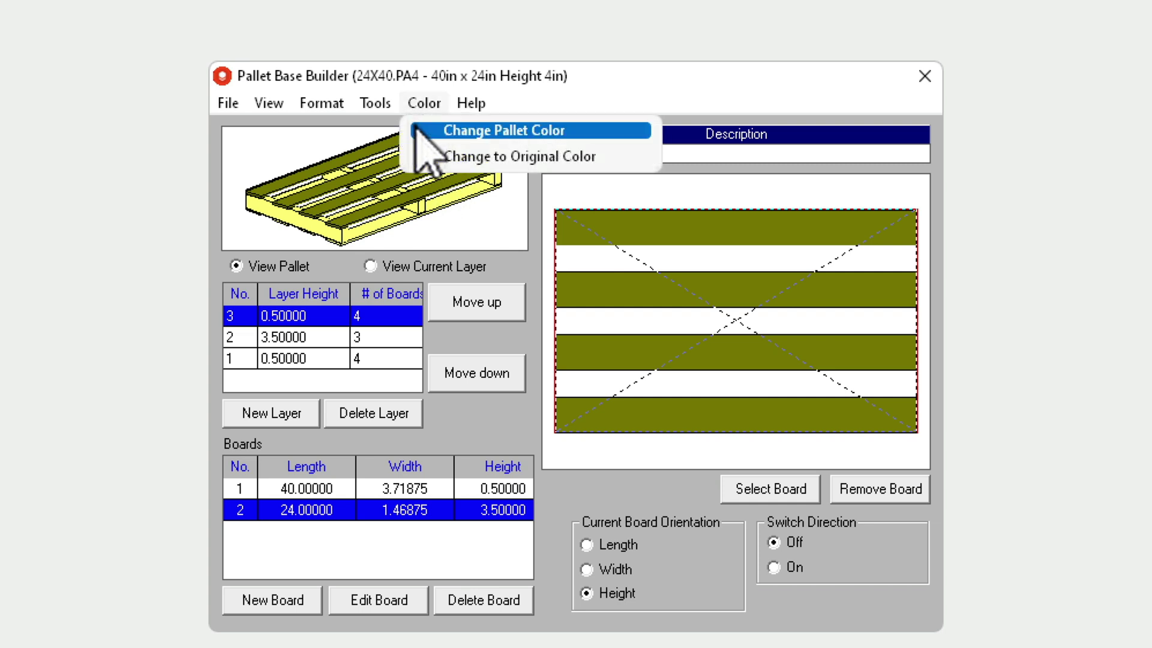
{"action": "left_click", "coordinate": [421, 131]}
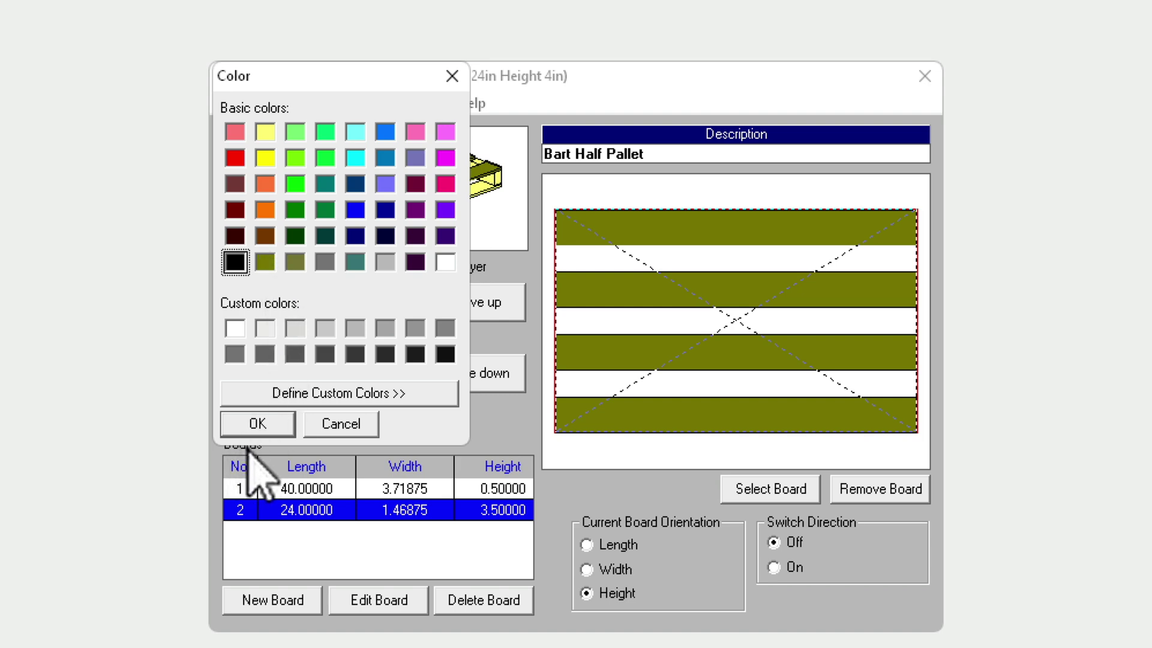
{"action": "left_click", "coordinate": [332, 420]}
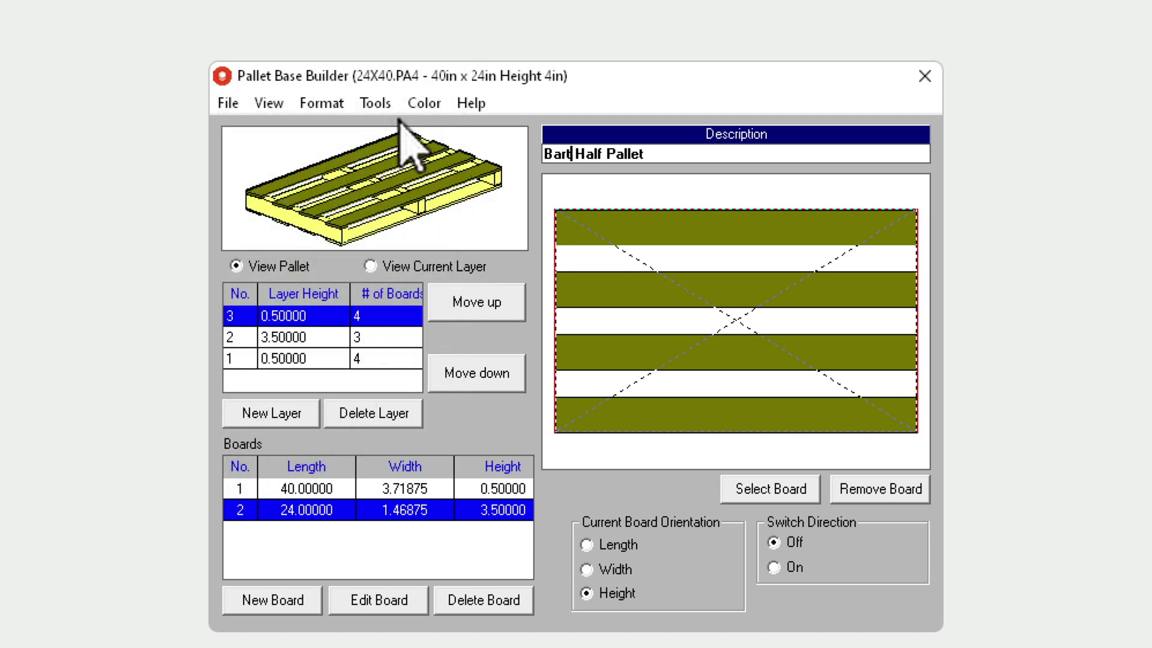
View the half pallet from the top, then return the preview to 3D.
{"action": "left_click", "coordinate": [268, 103]}
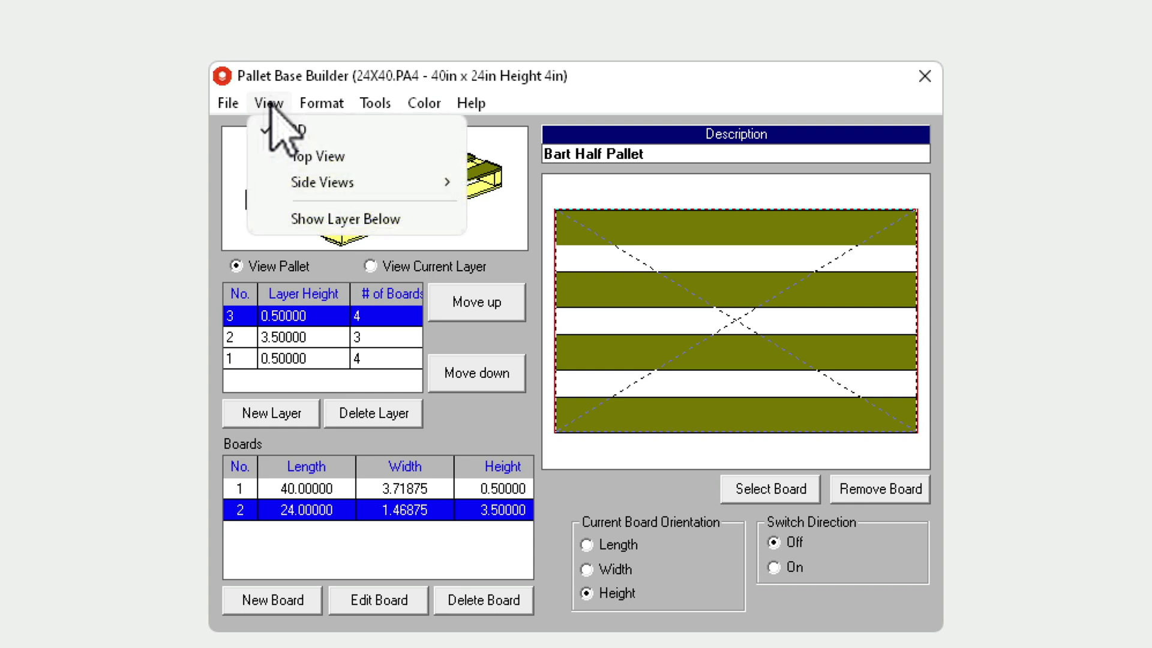
{"action": "left_click", "coordinate": [268, 157]}
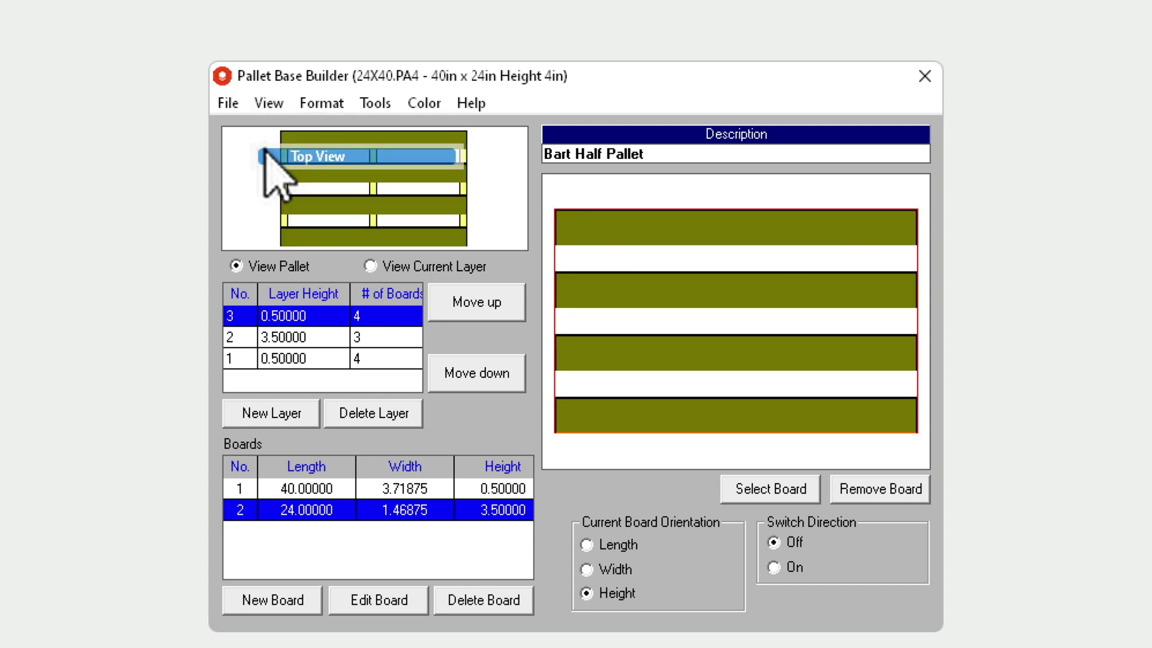
{"action": "left_click", "coordinate": [268, 105]}
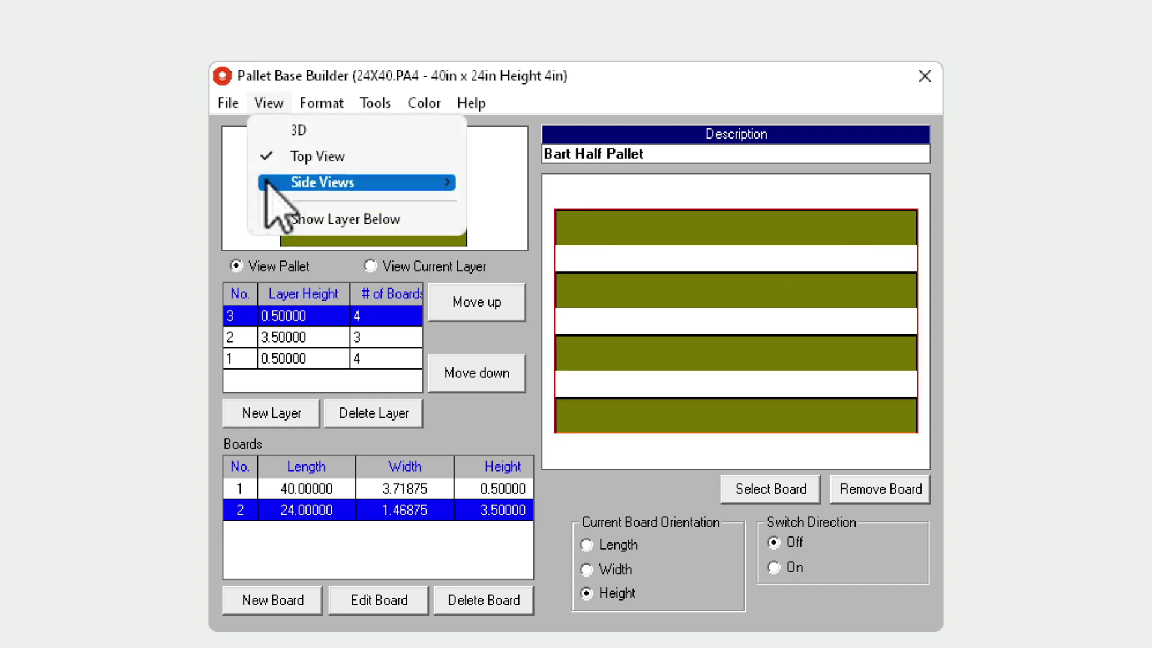
{"action": "mouse_move", "coordinate": [267, 182]}
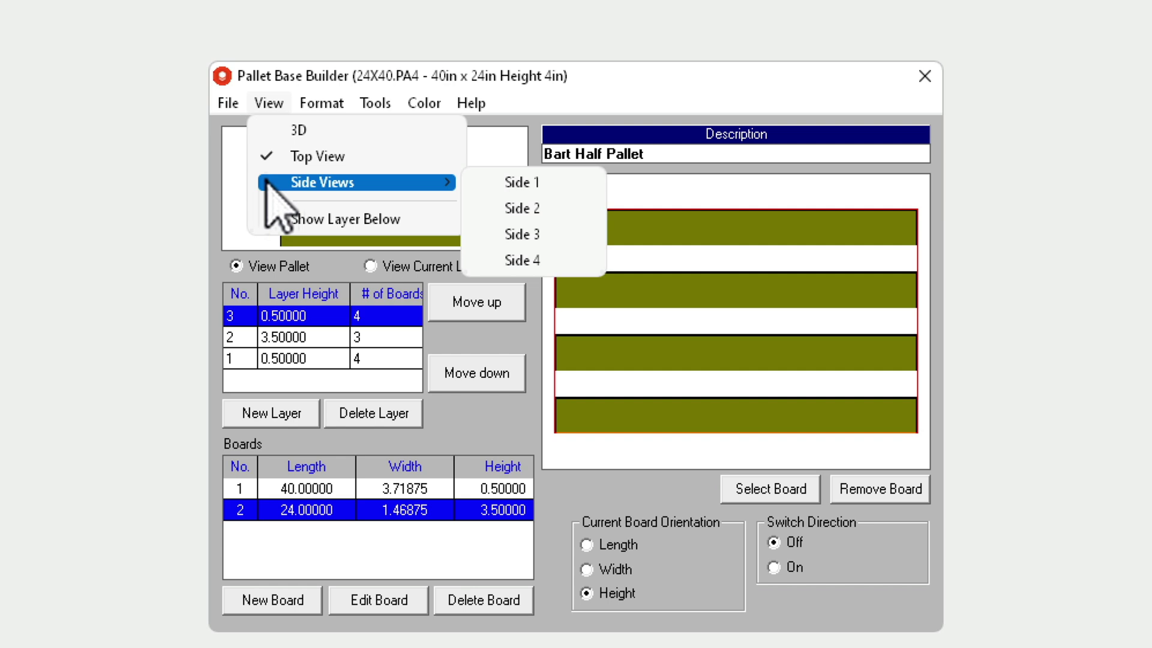
{"action": "left_click", "coordinate": [273, 131]}
Save the pallet as 'BartHalfPallet', accepting the eight-character filename limit warning.
{"action": "left_click", "coordinate": [229, 105]}
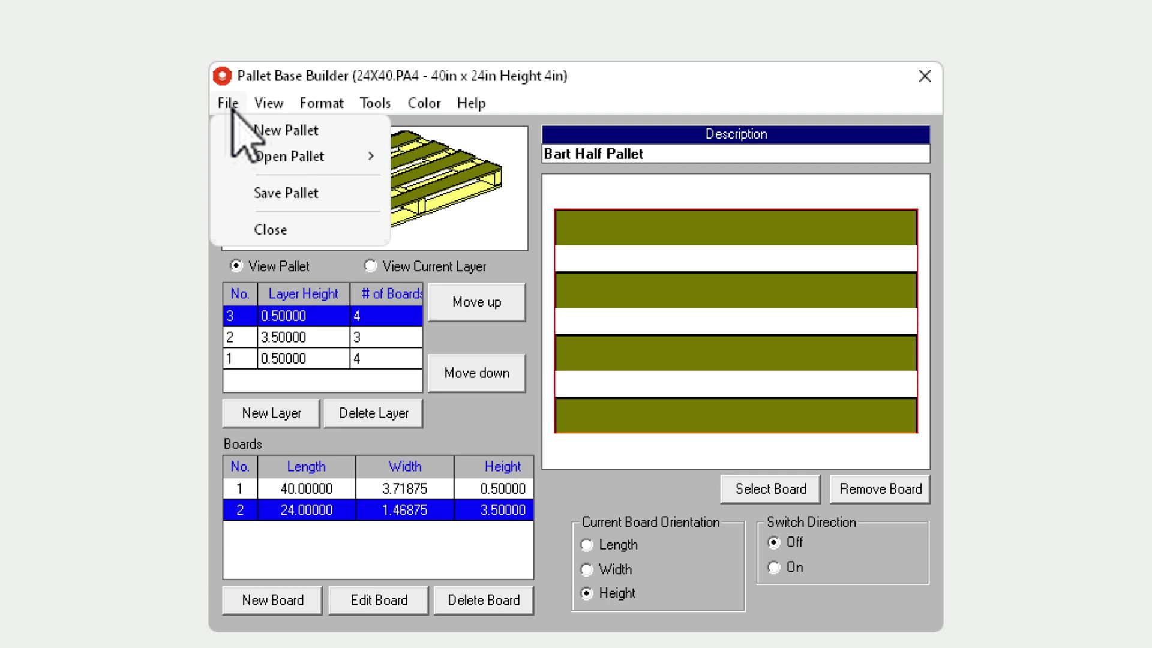
{"action": "left_click", "coordinate": [238, 190]}
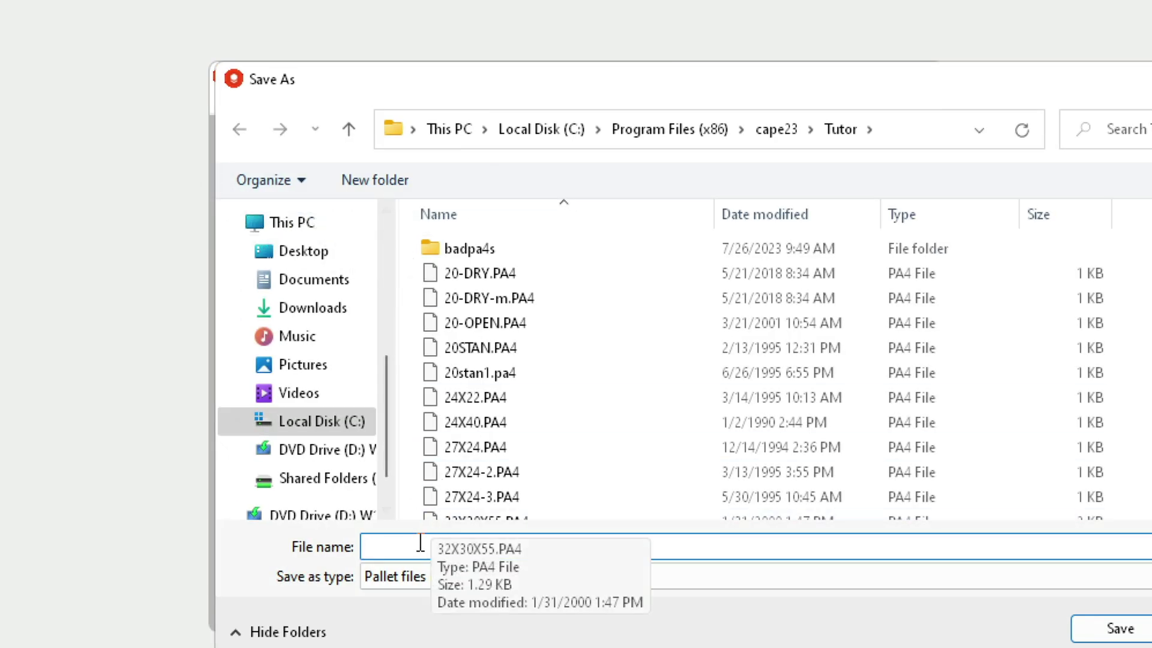
{"action": "left_click", "coordinate": [416, 548]}
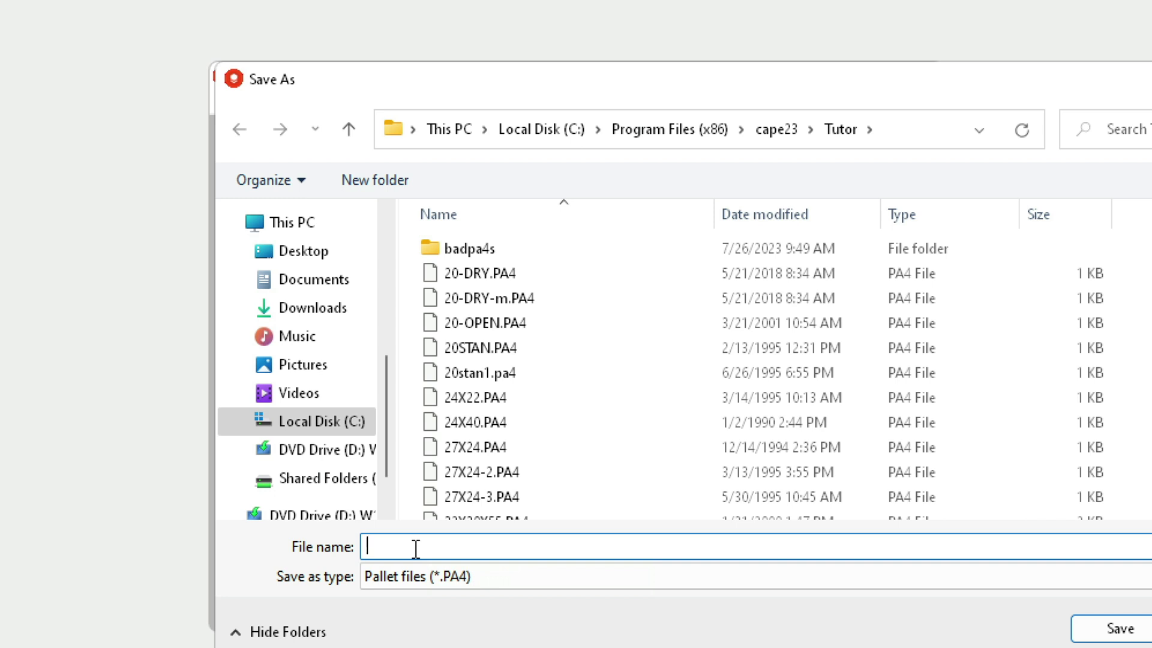
{"action": "type", "text": "BartHalfPallet"}
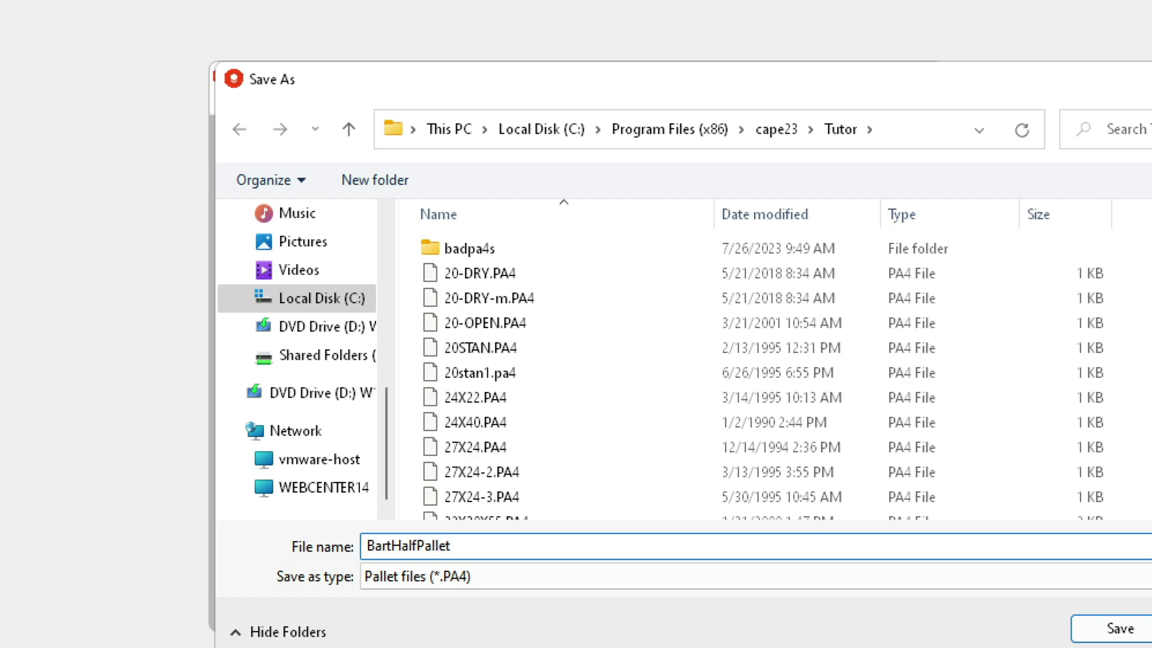
{"action": "left_click", "coordinate": [1087, 636]}
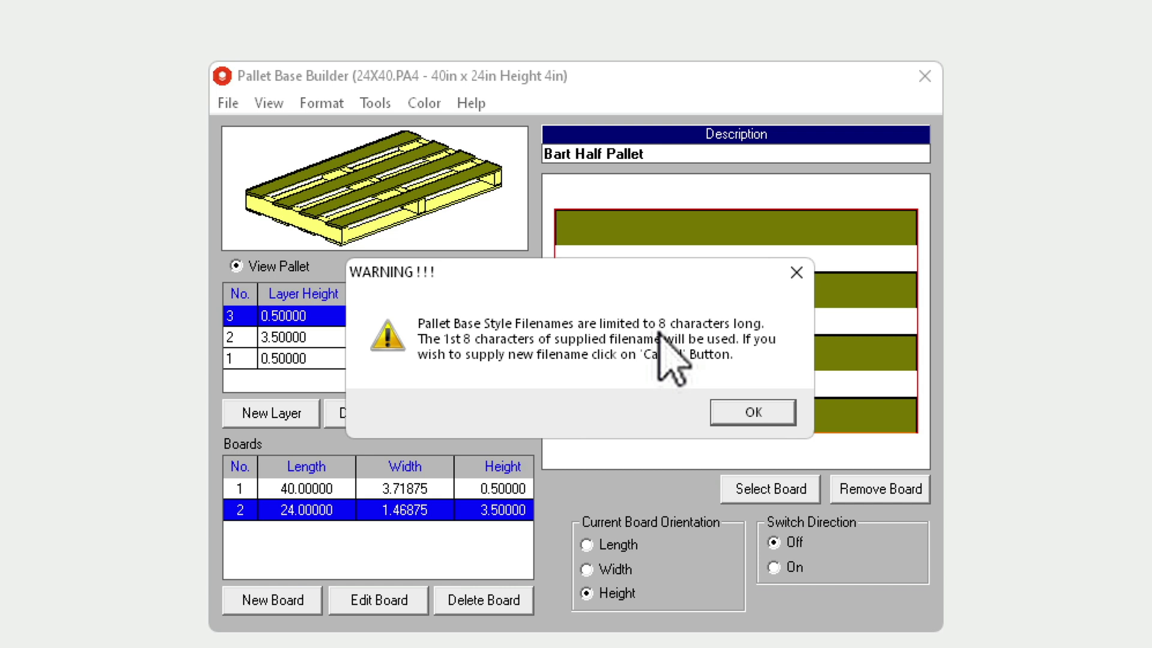
{"action": "left_click", "coordinate": [749, 413]}
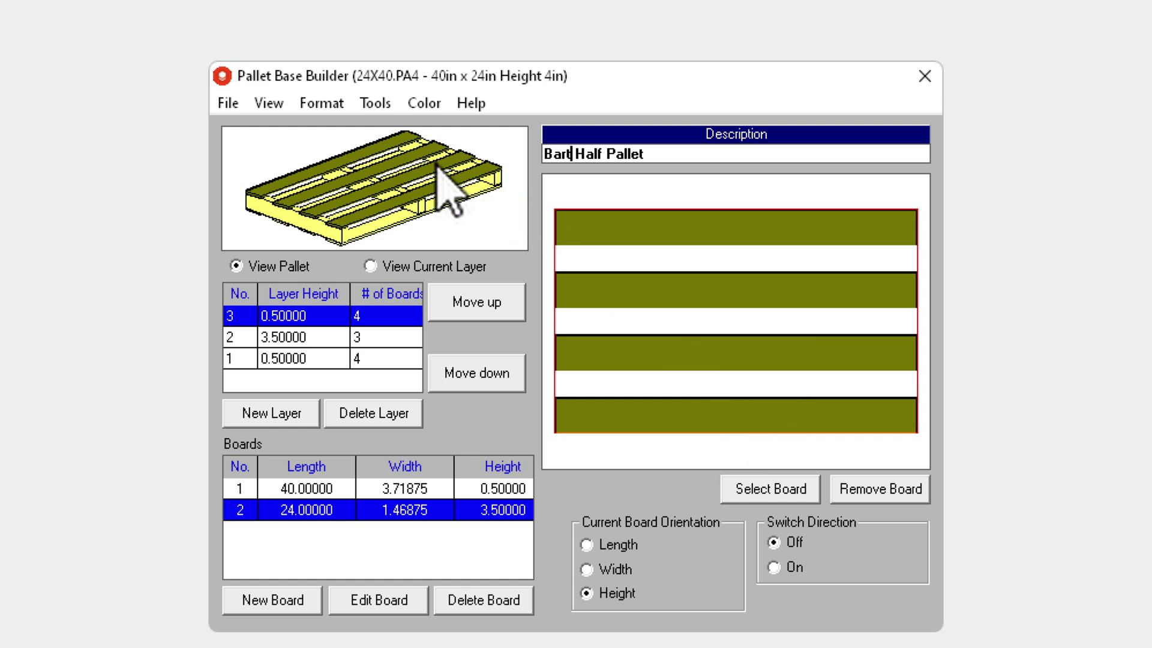
{"action": "left_click", "coordinate": [227, 103]}
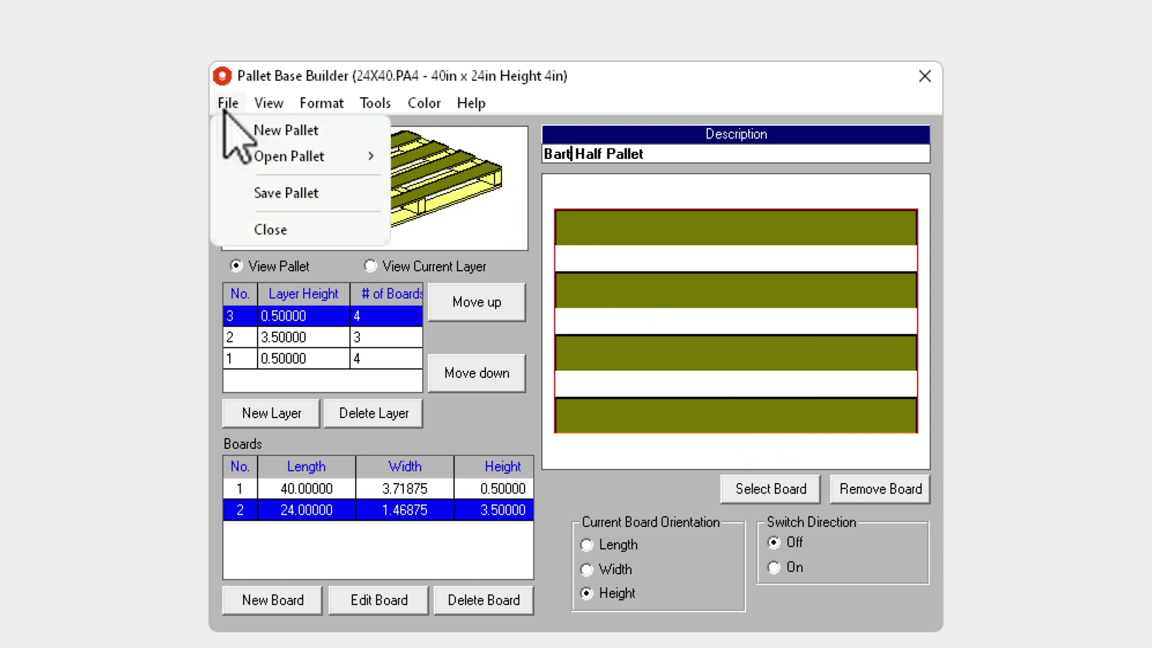
Close Pallet Base Builder and select BARTHALF as the pallet in ArtiosCAD.
{"action": "left_click", "coordinate": [227, 229]}
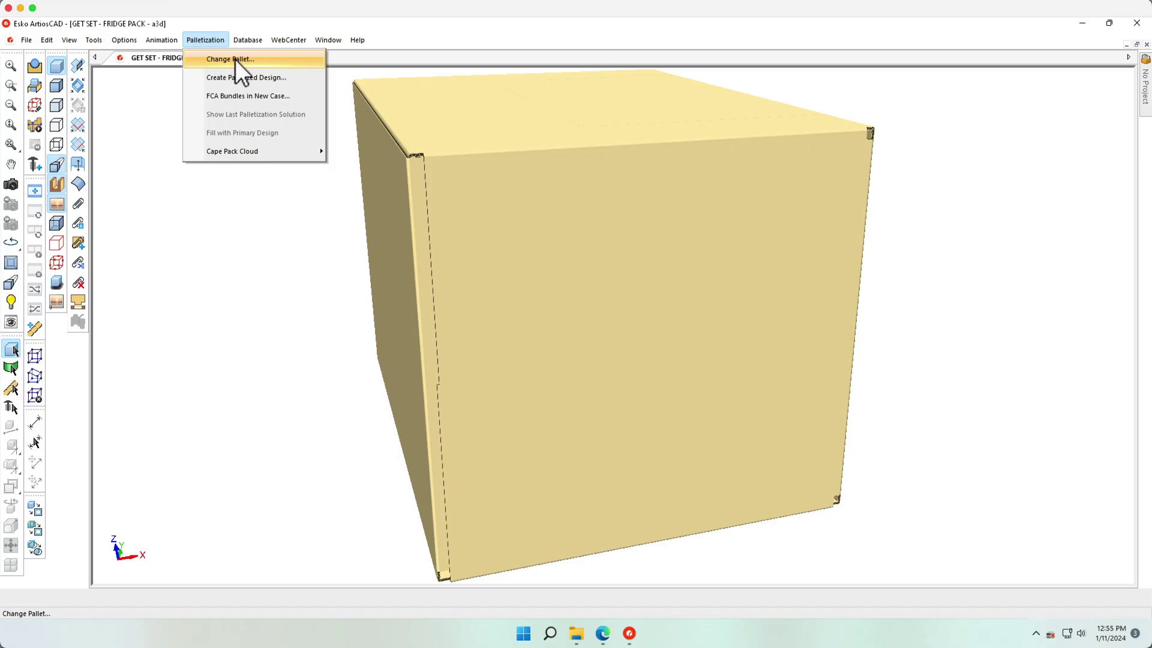
{"action": "left_click", "coordinate": [236, 59]}
{"action": "key", "text": "Down"}
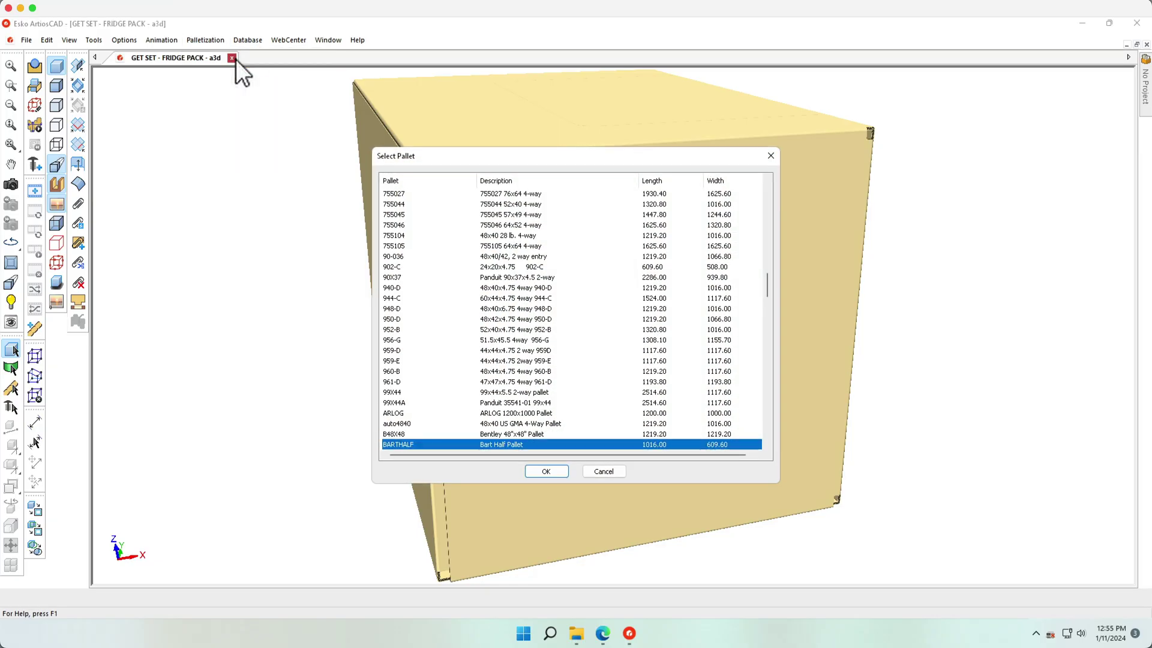
{"action": "left_click", "coordinate": [542, 472]}
Create a palletized design with Solid Weight checked, giving 72 cases in 9 layers.
{"action": "left_click", "coordinate": [198, 42]}
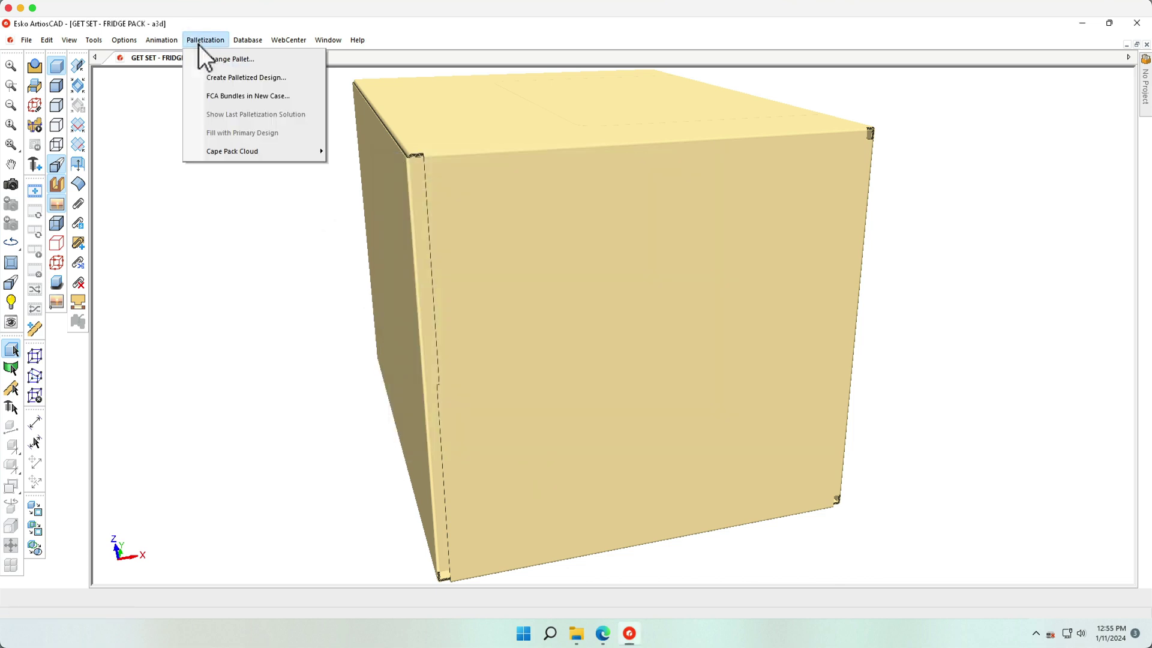
{"action": "left_click", "coordinate": [199, 74]}
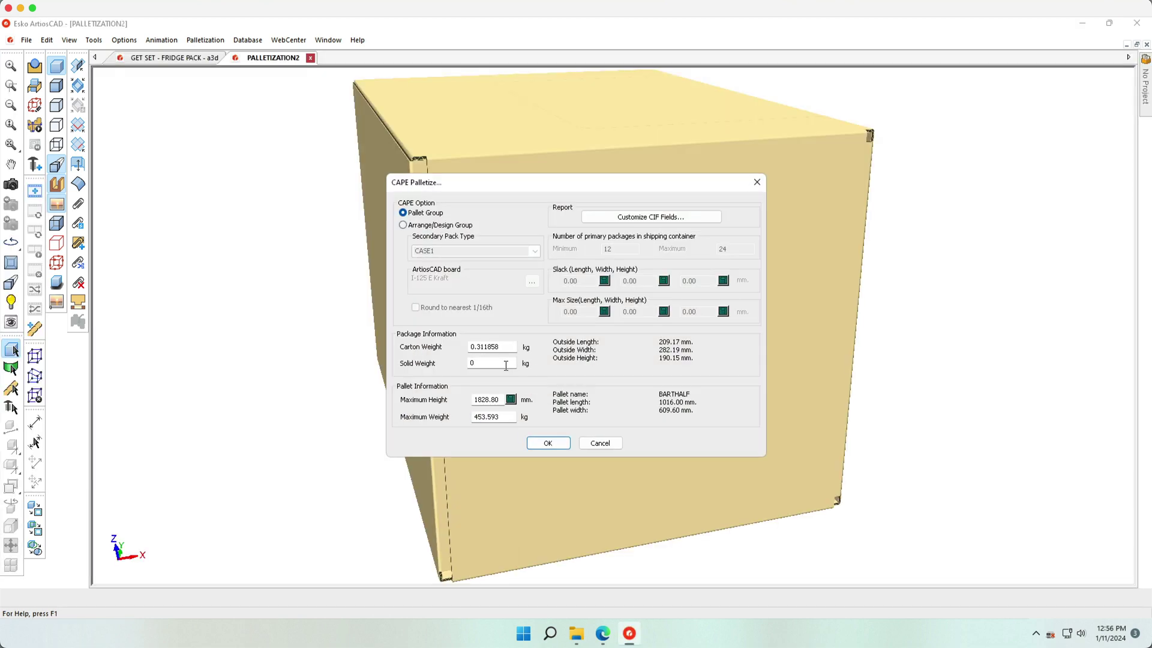
{"action": "double_click", "coordinate": [471, 368]}
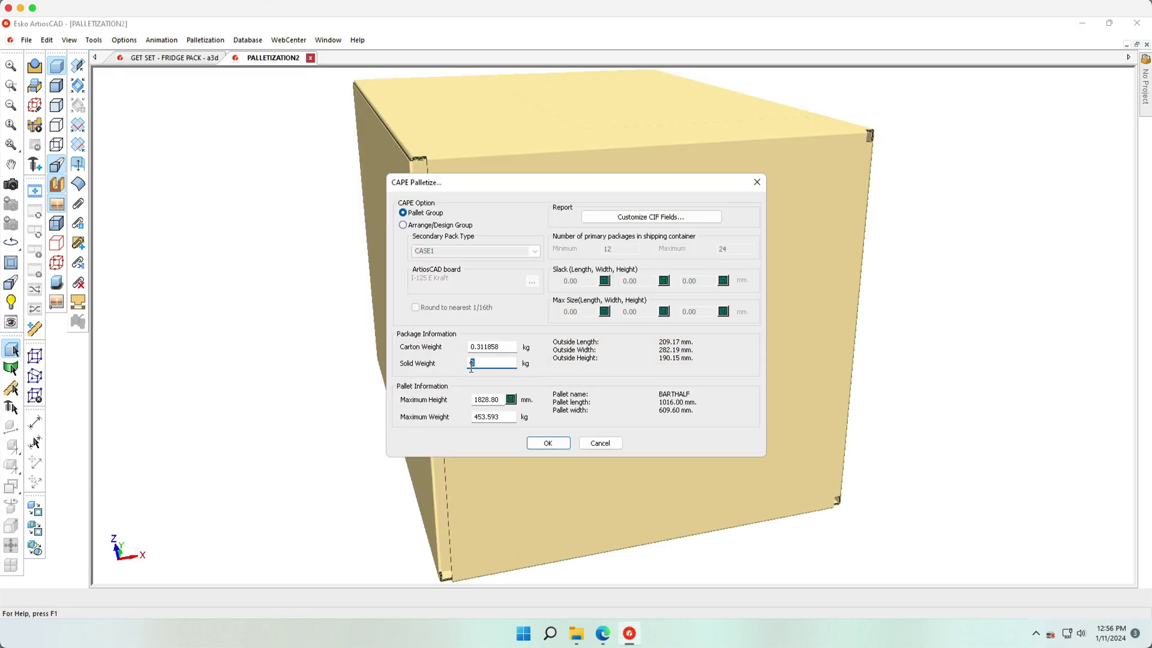
{"action": "left_click", "coordinate": [547, 443]}
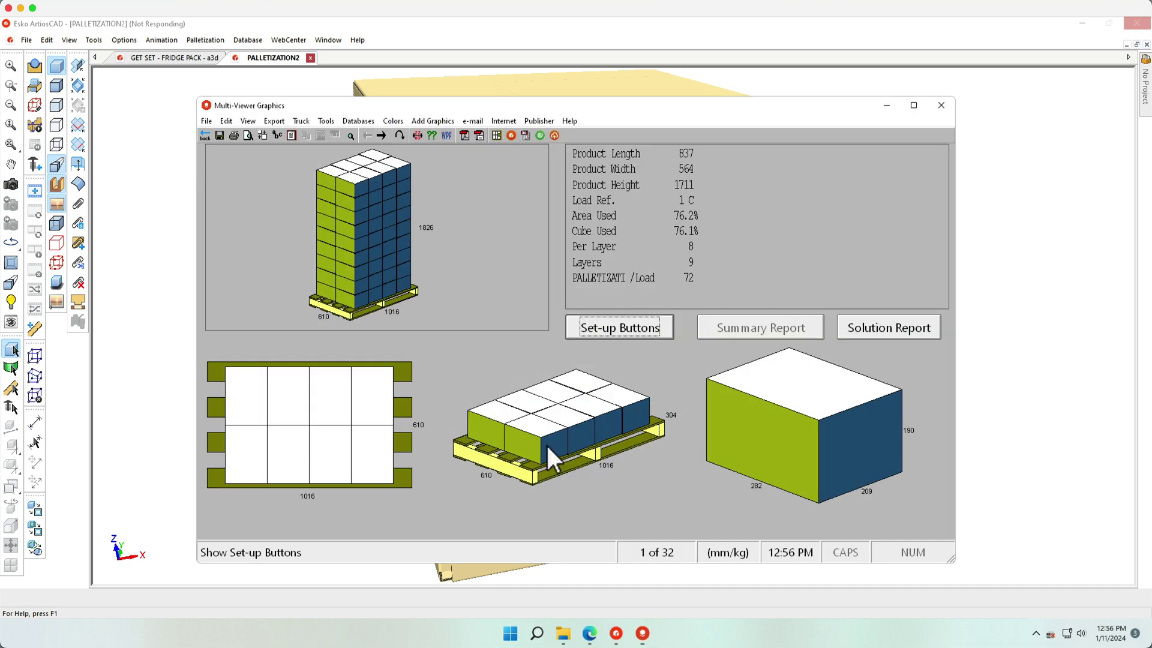
Export the load solution to ArtiosCAD and exit CAPE Pack.
{"action": "left_click", "coordinate": [208, 121]}
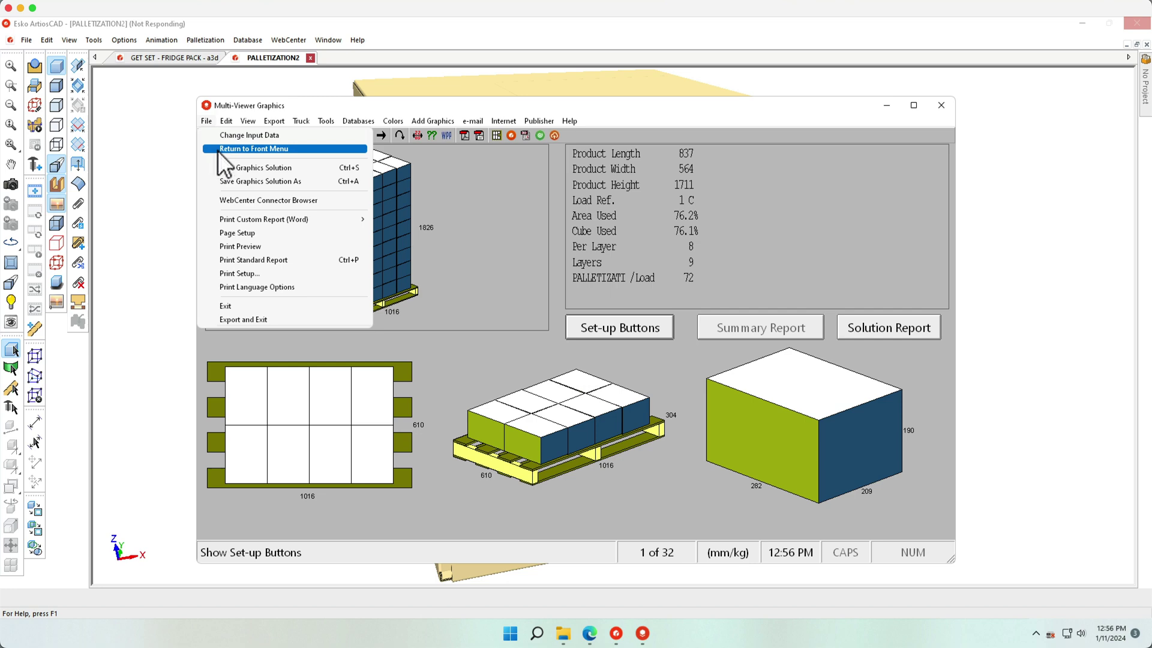
{"action": "left_click", "coordinate": [231, 319]}
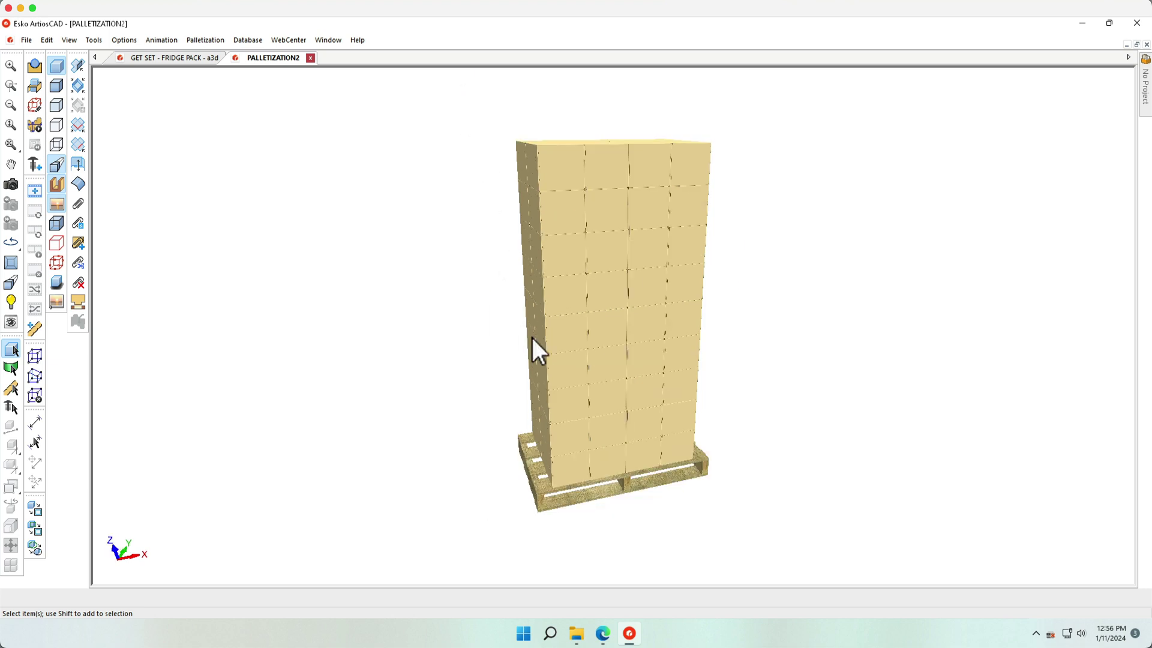
Delete the stacked cases, leaving only the BARTHALF pallet, and zoom to fit it for 3D rotation.
{"action": "left_click_drag", "start_coordinate": [451, 103], "coordinate": [801, 578]}
{"action": "left_click", "coordinate": [571, 502]}
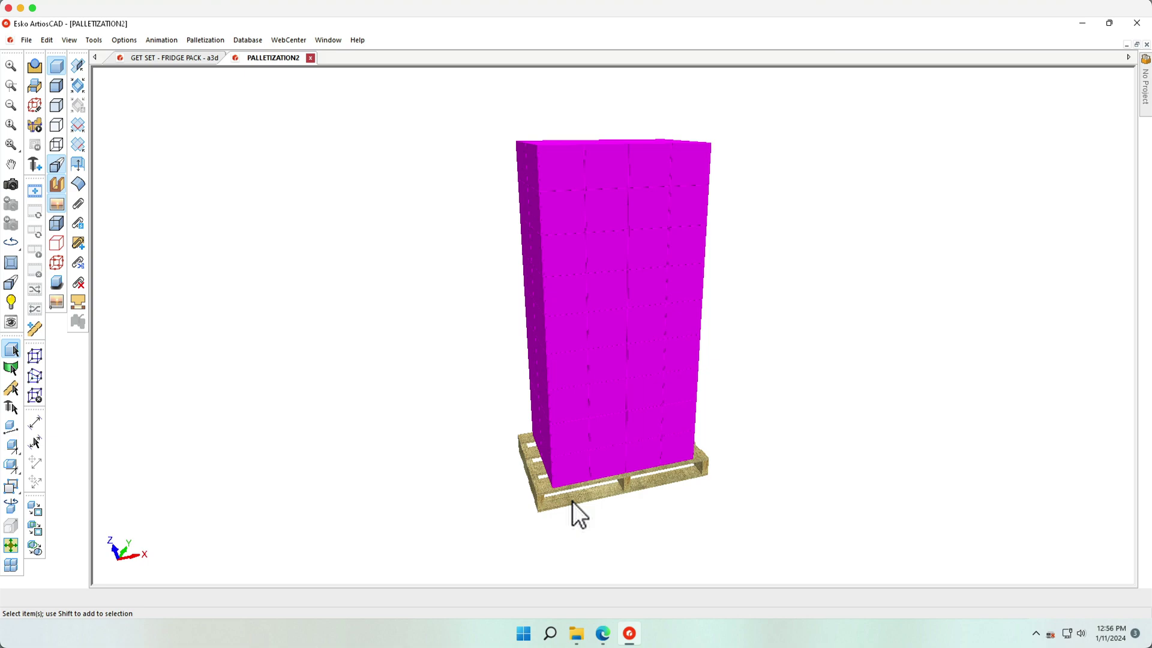
{"action": "key", "text": "Delete"}
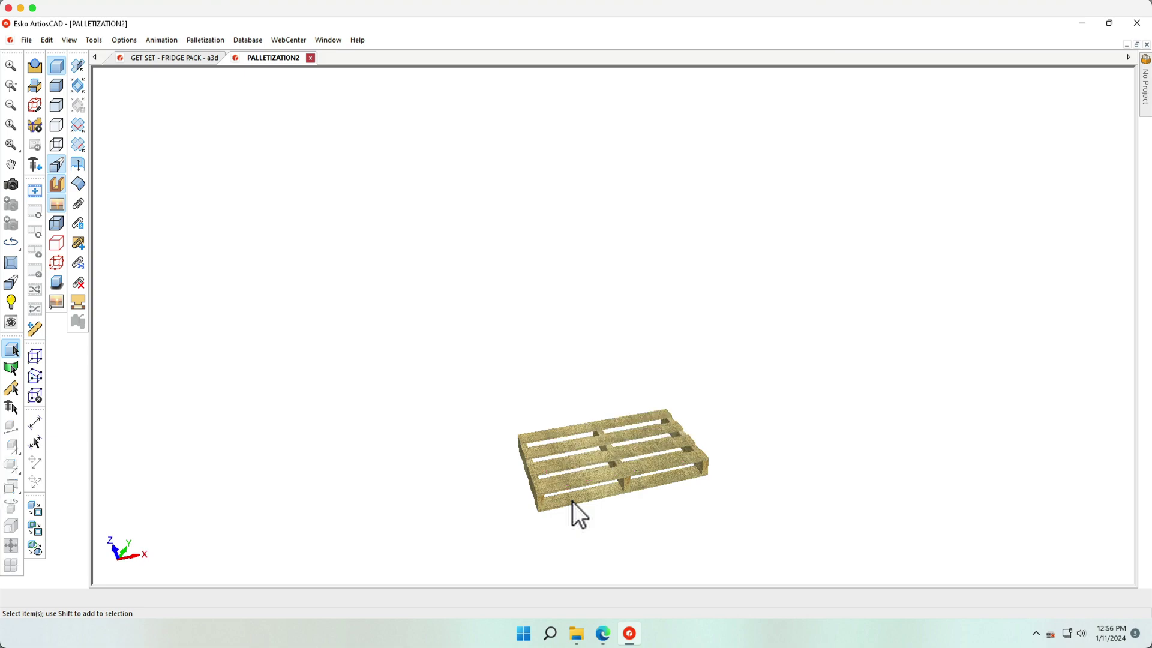
{"action": "left_click", "coordinate": [11, 145]}
{"action": "left_click", "coordinate": [11, 184]}
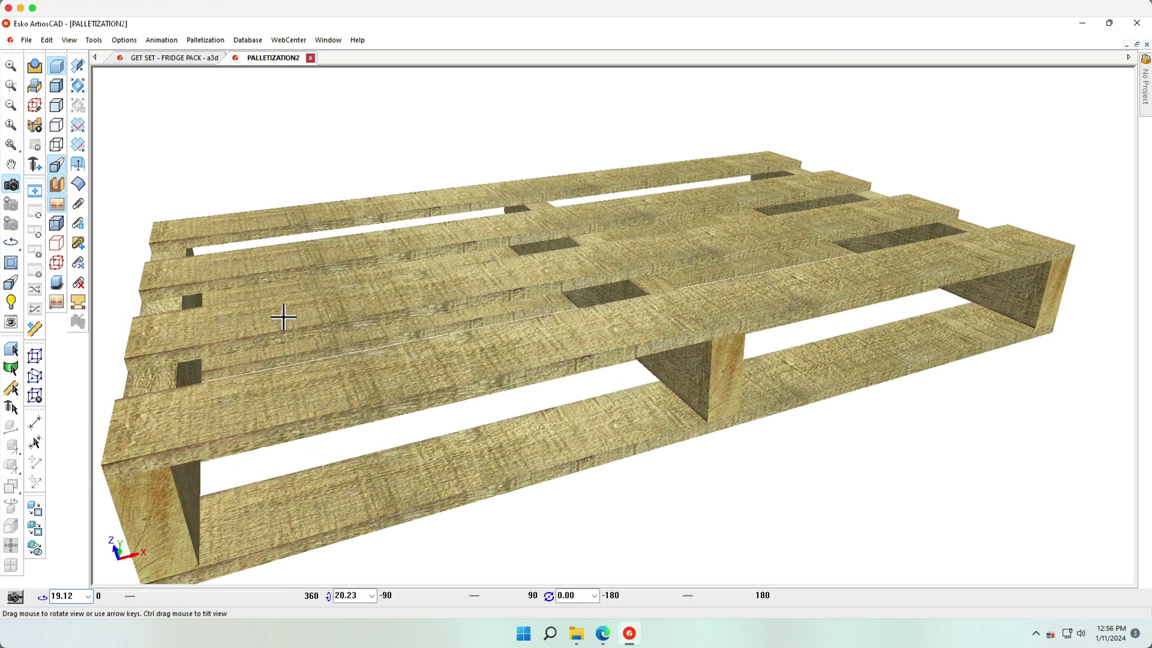